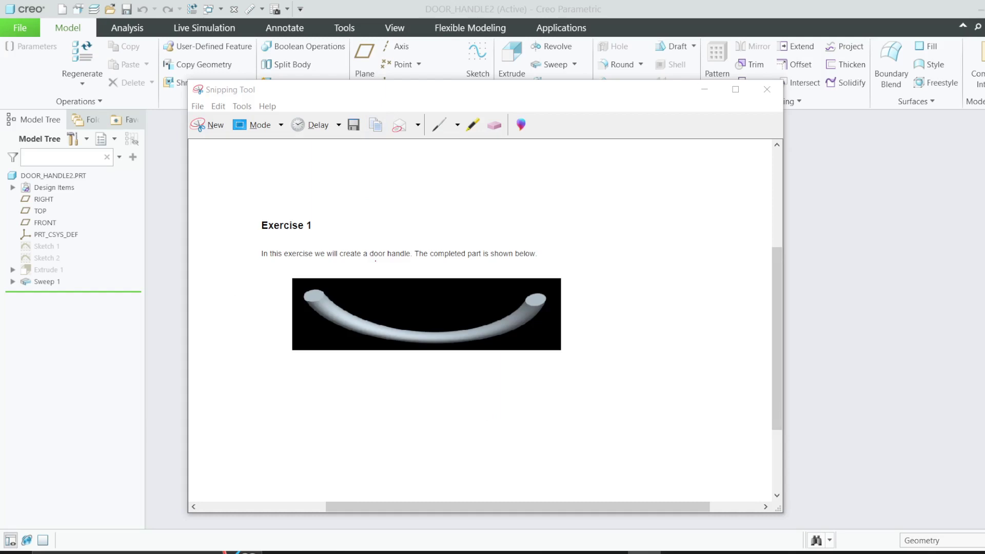
Underline "door handle" in the Exercise 1 text with the pen and switch to Creo Parametric
click(376, 256)
drag(367, 260, 415, 262)
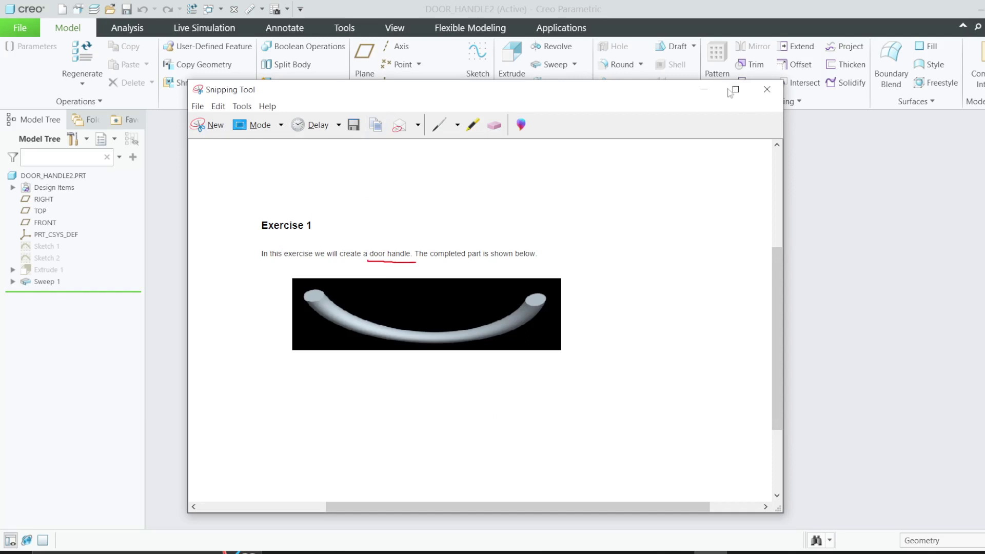
click(704, 89)
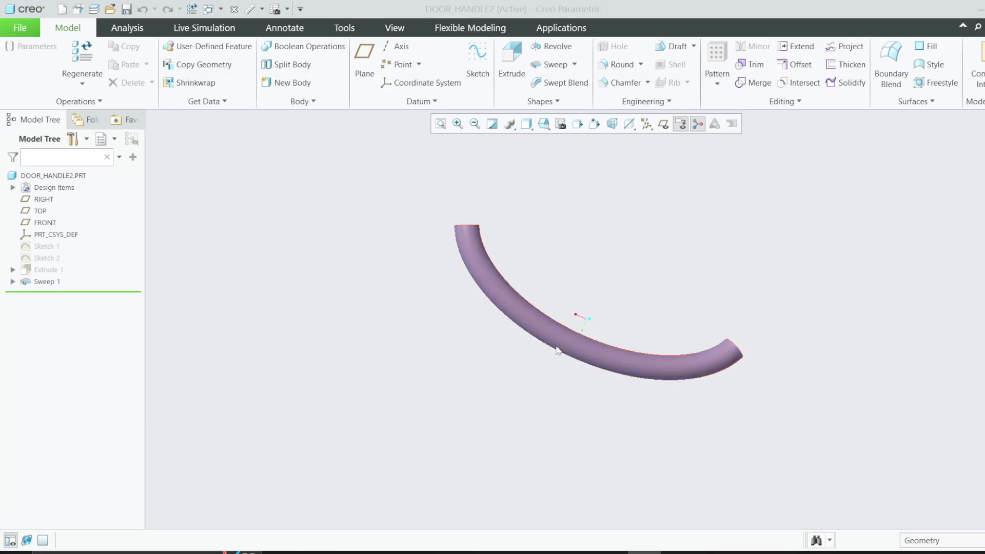
Roll the model history back to just after Sketch 1 and show that sketch
mouse_move(556, 345)
middle_down()
mouse_move(521, 261)
mouse_move(668, 224)
mouse_move(553, 242)
mouse_move(568, 275)
mouse_move(569, 266)
mouse_move(545, 278)
middle_up()
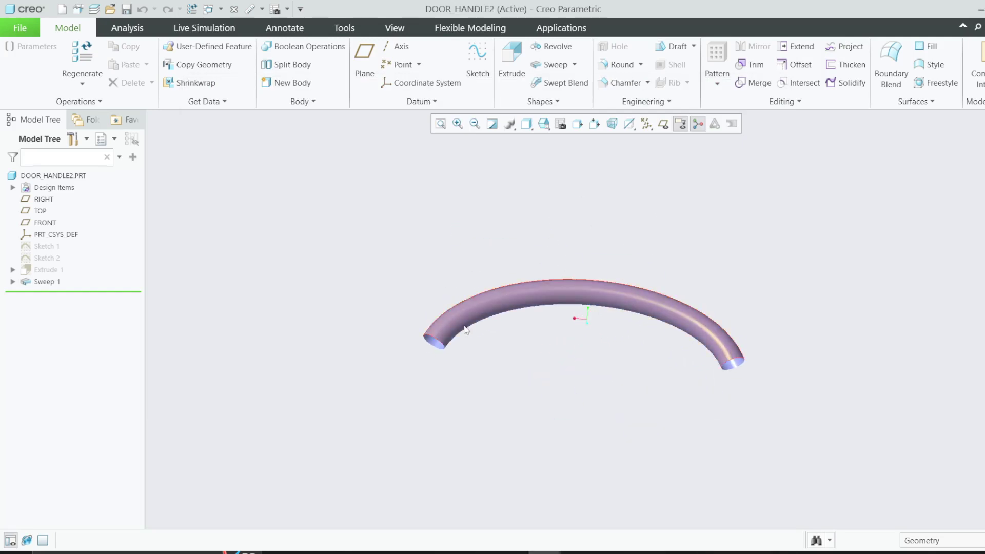
scroll(775, 395, up, 3)
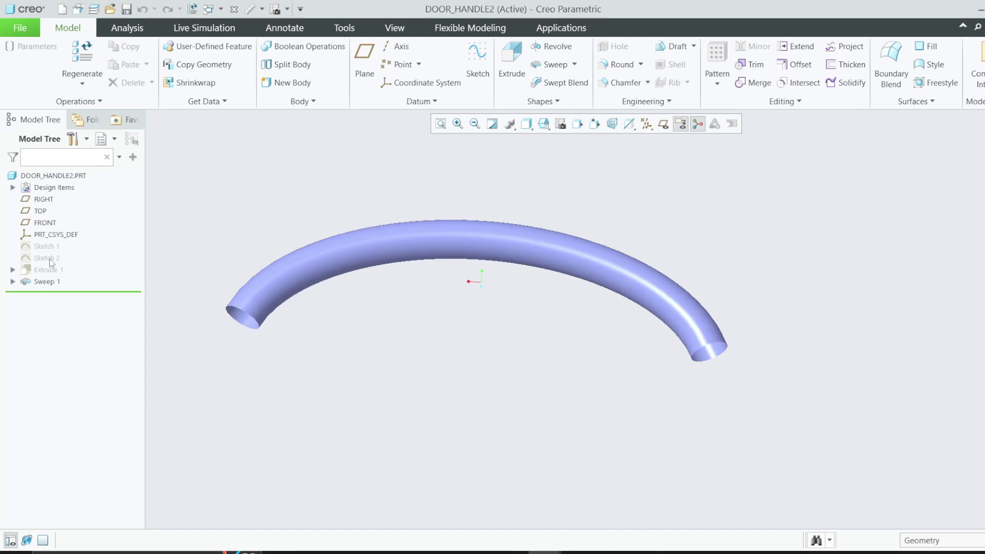
drag(72, 281, 57, 255)
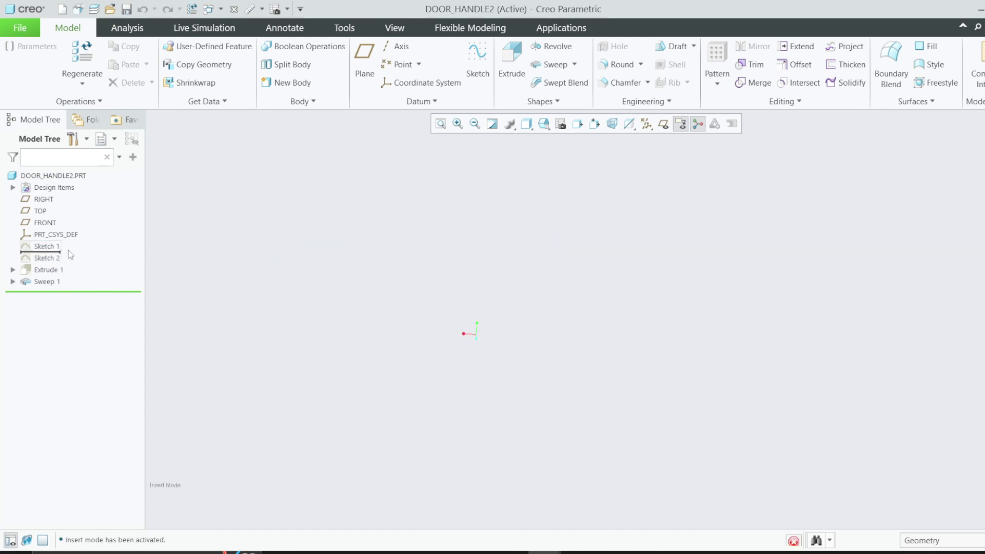
click(47, 246)
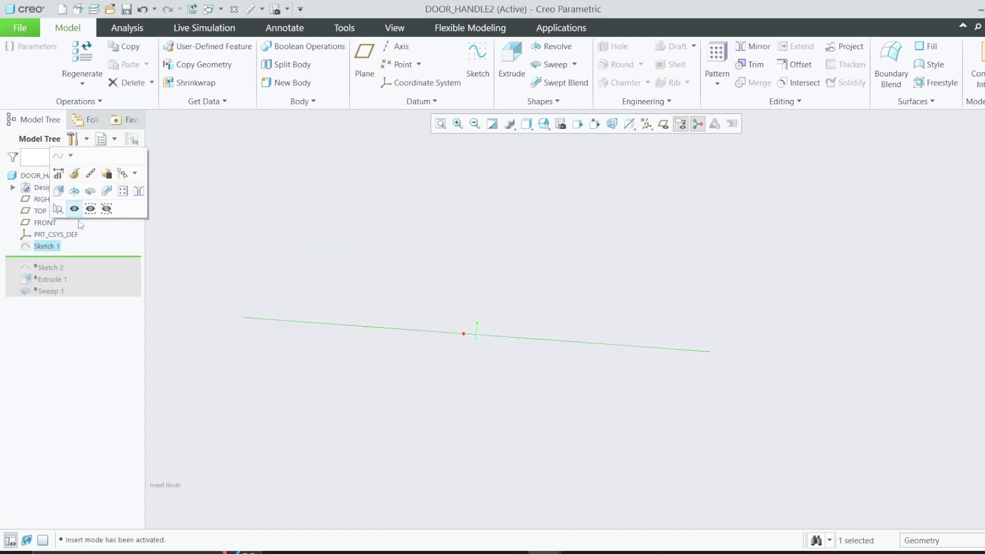
Advance the feature insertion point to just after Sketch 2 and show the arc sketch
drag(59, 255, 59, 267)
click(65, 258)
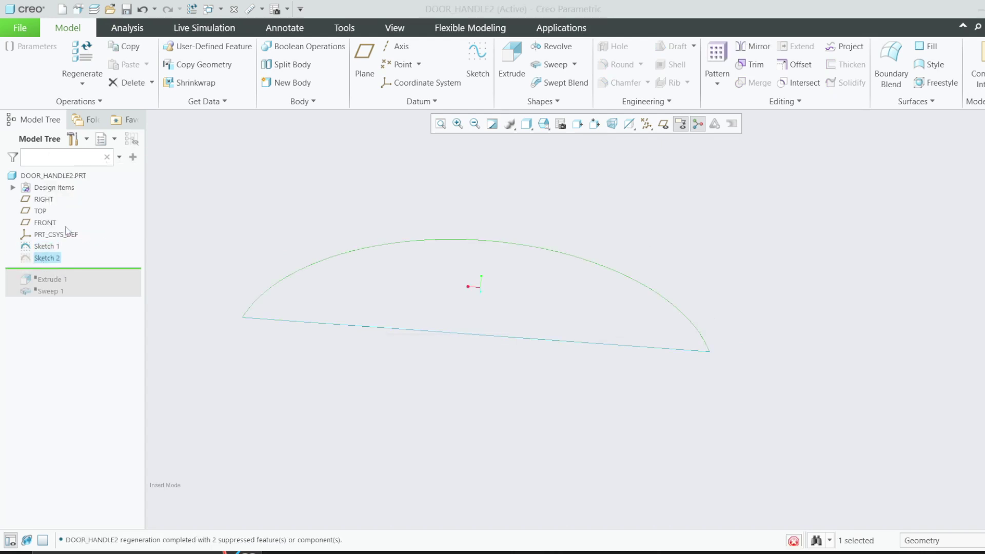
scroll(308, 244, up, 2)
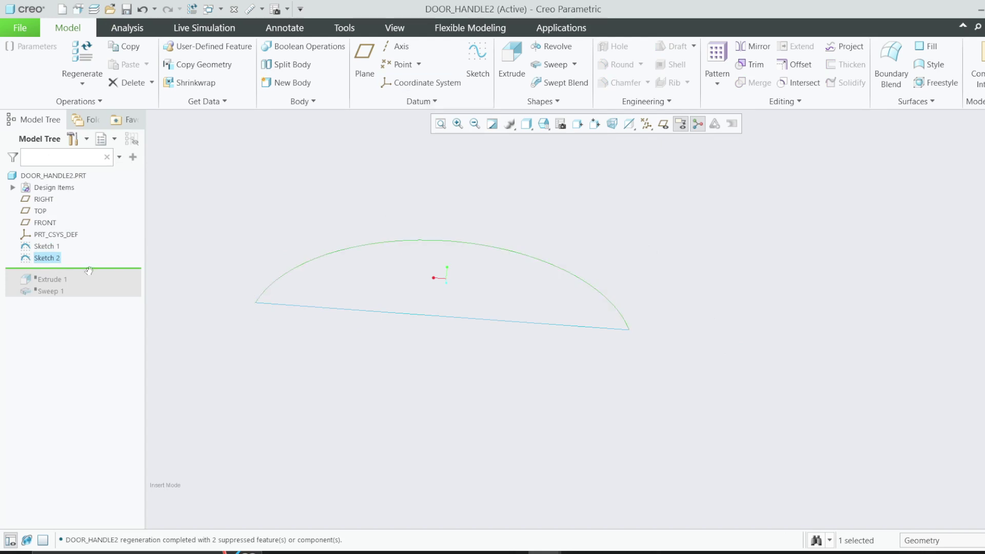
Return the insertion point to the end of the model tree and inspect the swept handle from several angles
drag(88, 268, 82, 292)
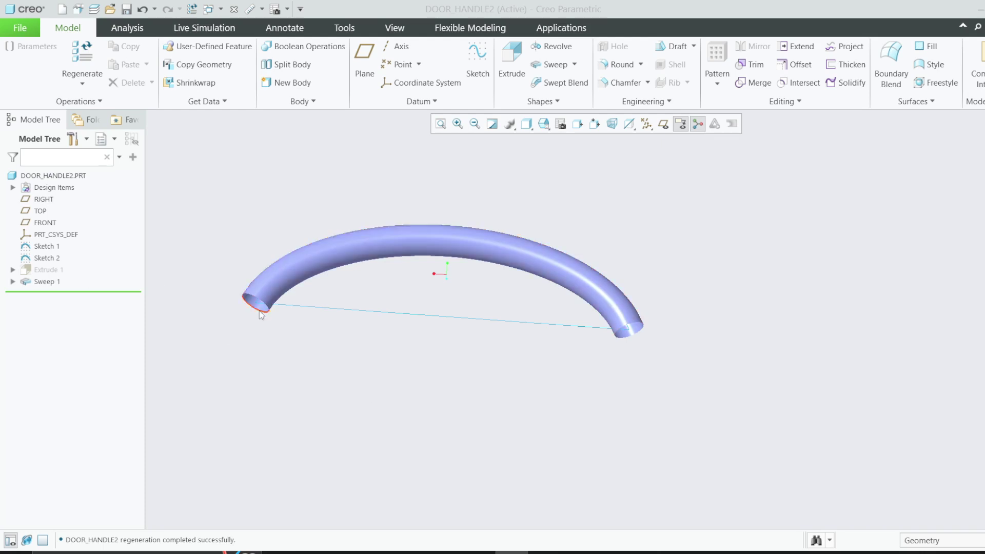
scroll(427, 250, down, 2)
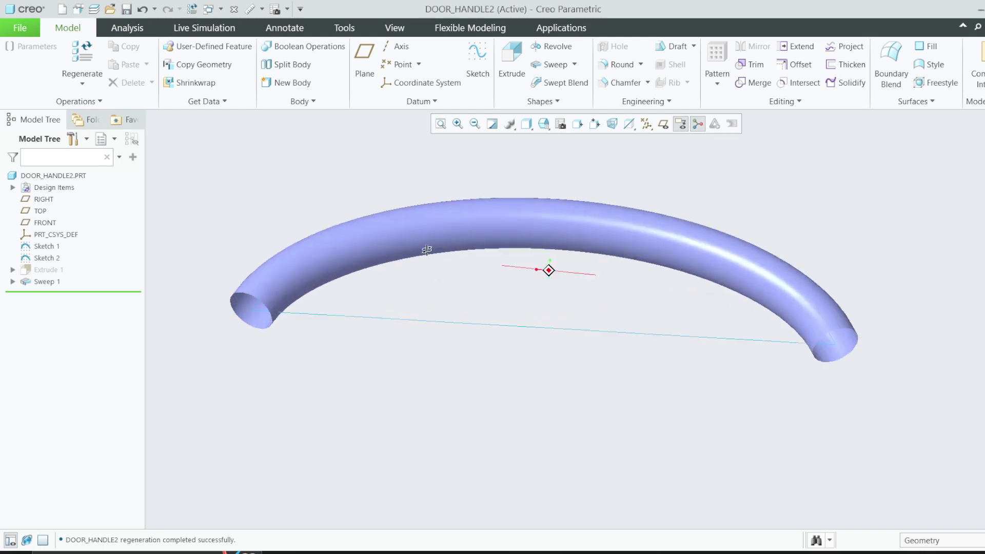
mouse_move(427, 249)
middle_down()
mouse_move(440, 235)
mouse_move(359, 277)
mouse_move(501, 225)
middle_up()
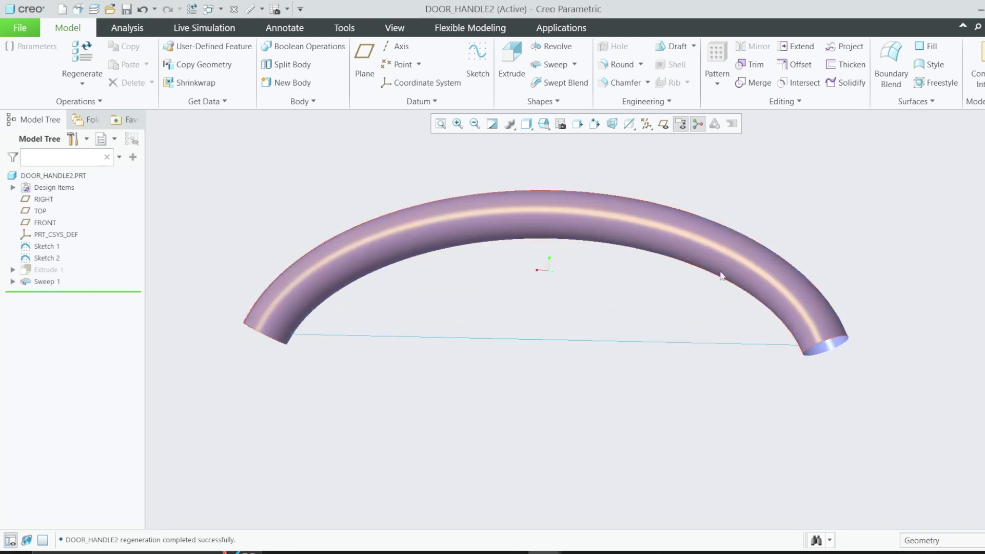
middle_drag(290, 296, 173, 260)
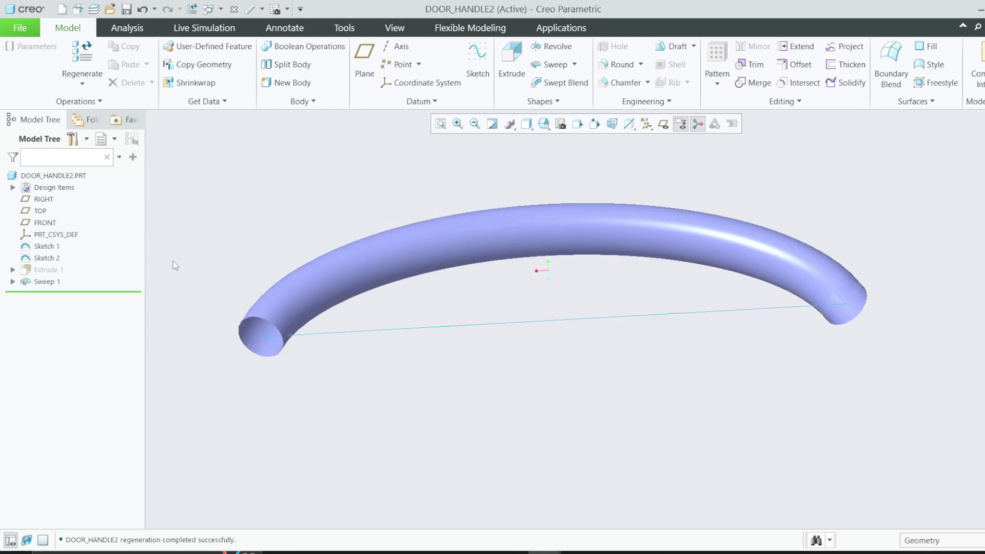
Edit the definition of Sweep 1, previewing a constant section before setting it back to a variable section
right_click(48, 284)
click(64, 230)
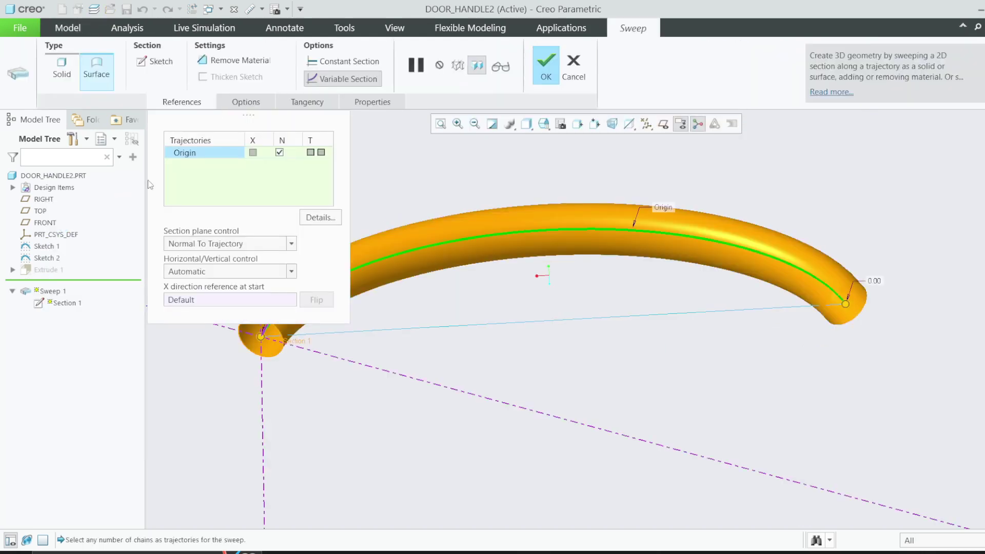
click(352, 65)
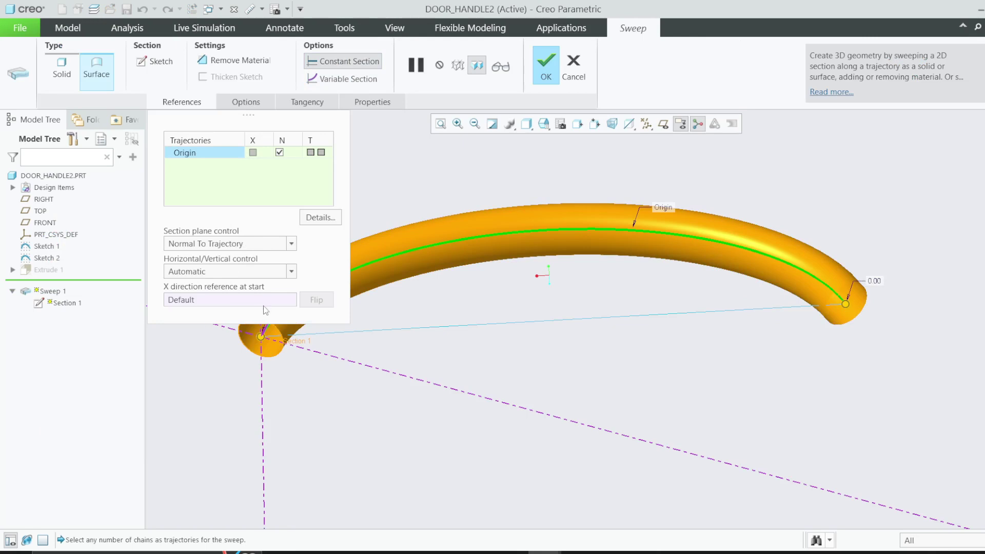
mouse_move(531, 359)
middle_down()
mouse_move(580, 315)
mouse_move(450, 324)
mouse_move(462, 390)
mouse_move(454, 402)
middle_up()
scroll(395, 357, up, 3)
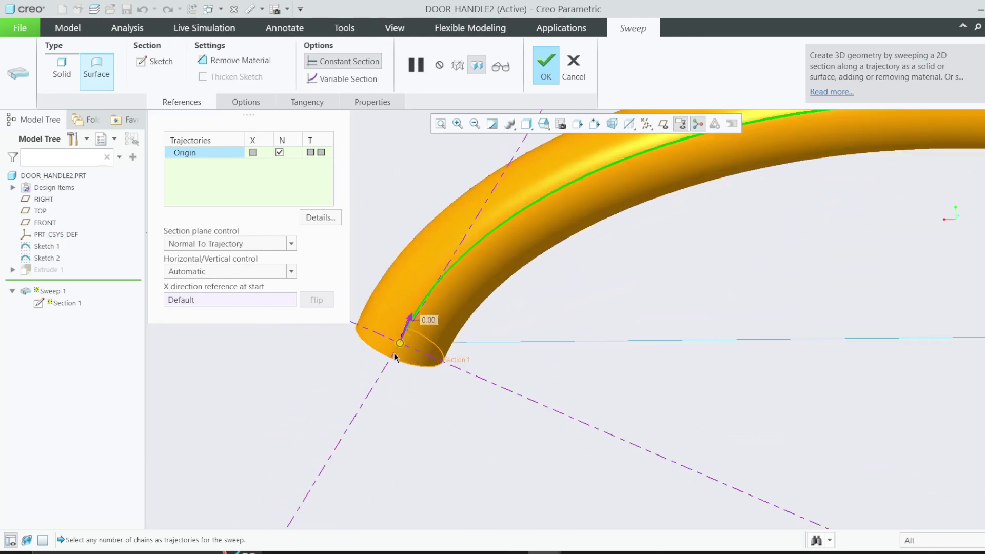
middle_drag(404, 331, 436, 302)
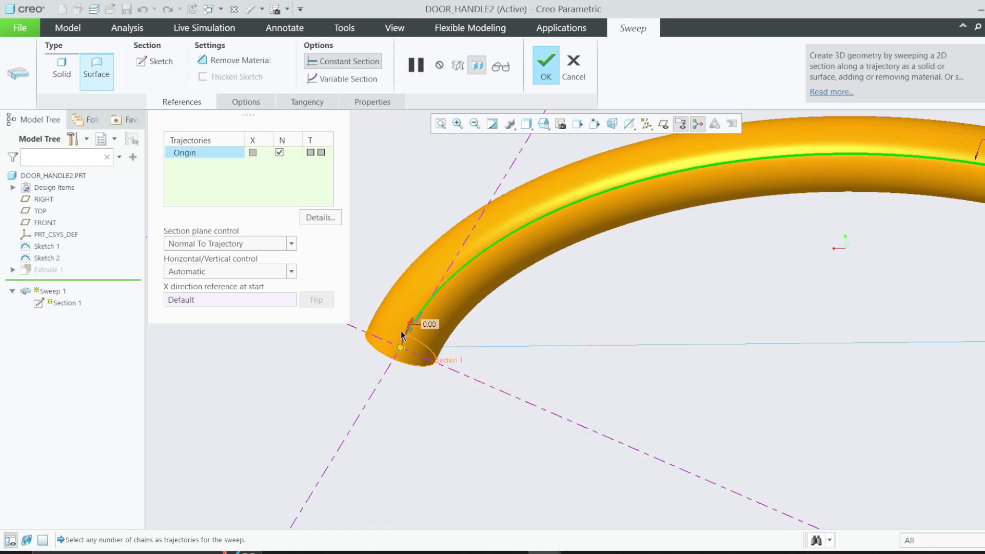
click(329, 80)
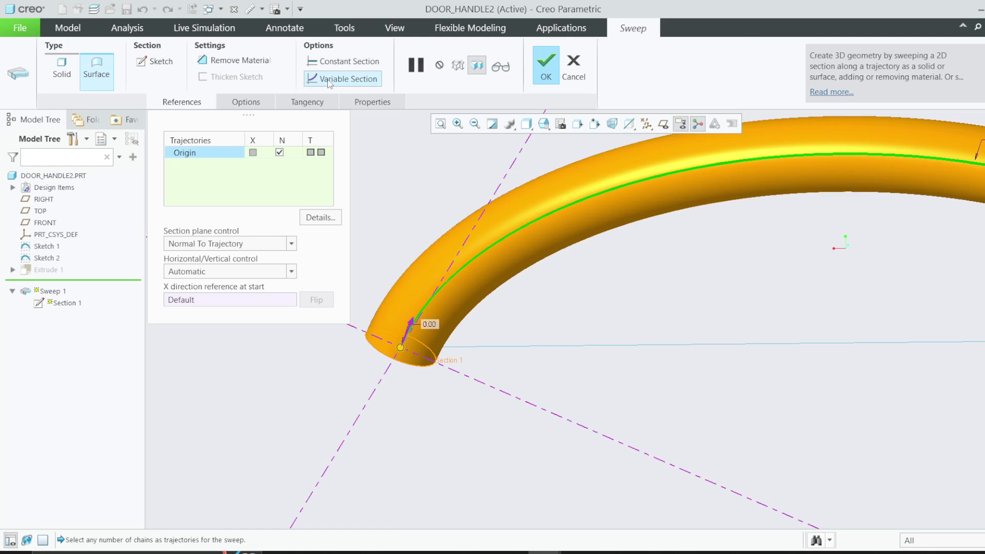
Open the section sketch of Sweep 1 for editing
click(356, 31)
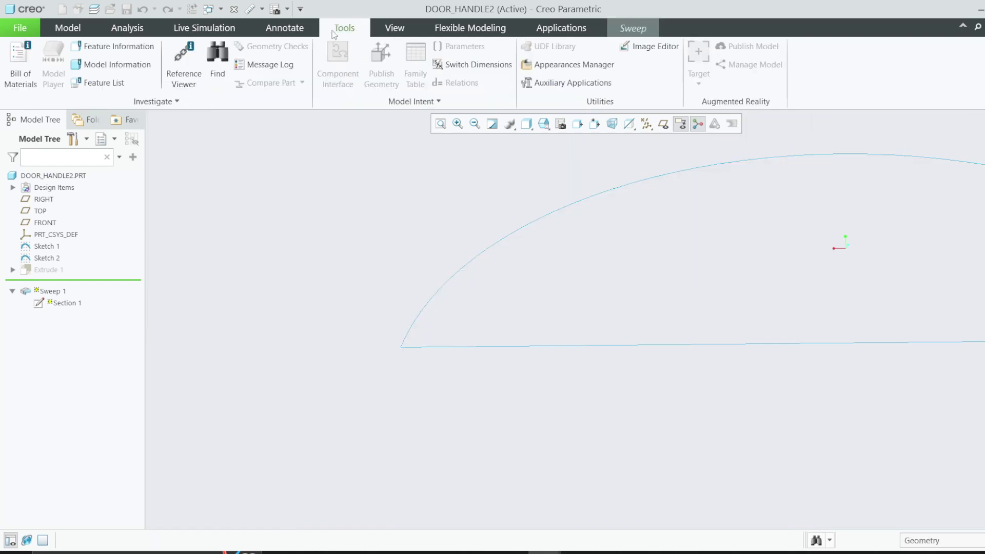
click(629, 32)
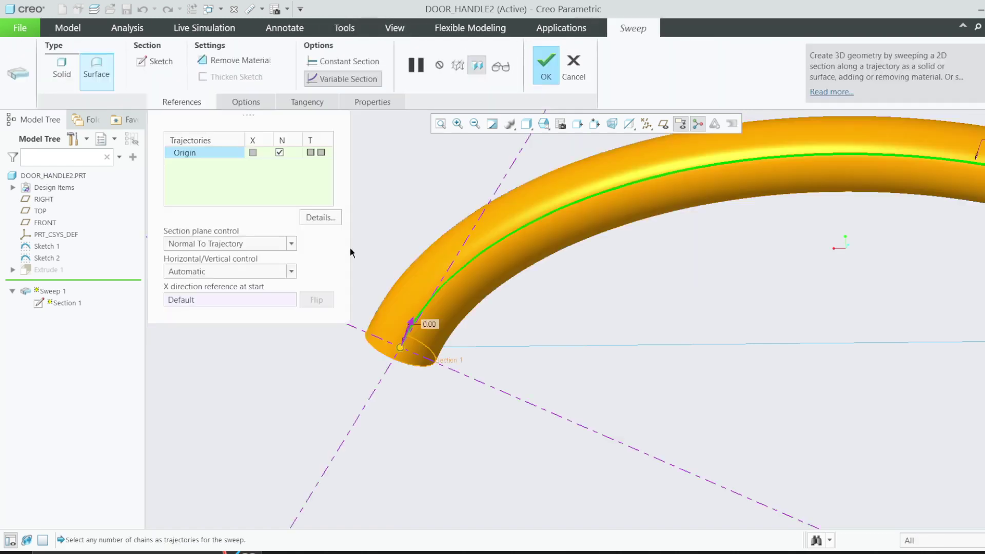
click(157, 63)
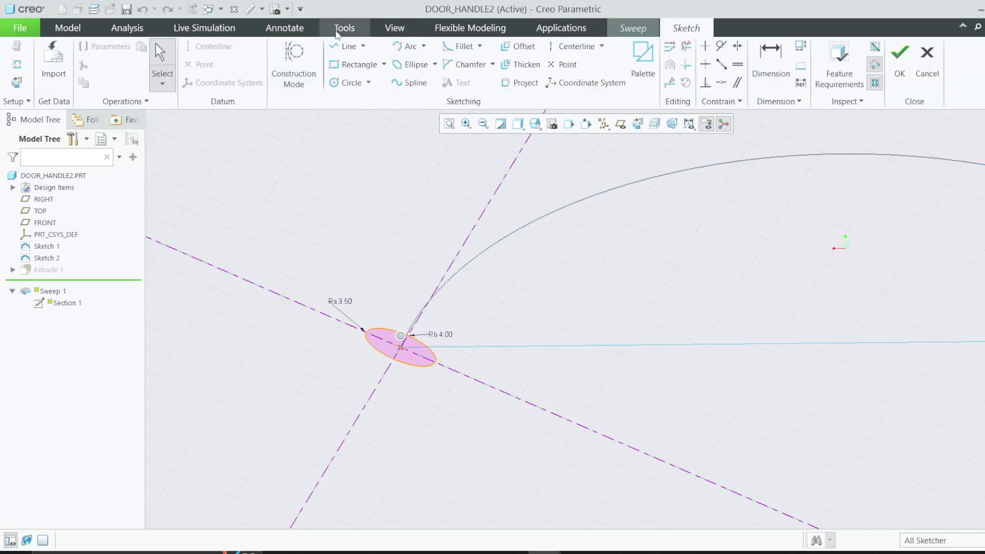
click(344, 27)
click(455, 83)
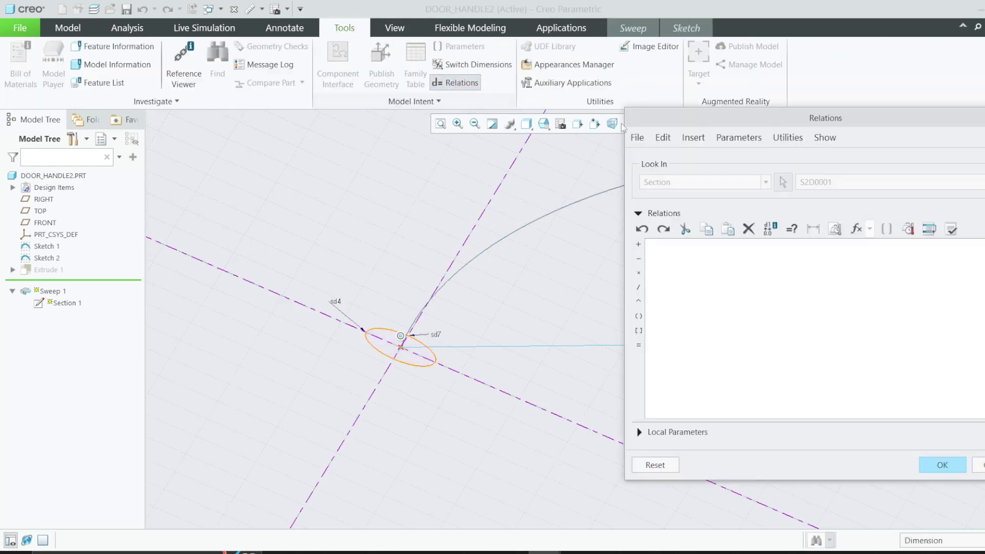
scroll(432, 337, down, 3)
mouse_move(662, 119)
mouse_down()
mouse_move(685, 145)
mouse_move(454, 224)
mouse_move(549, 251)
mouse_move(558, 190)
mouse_up()
middle_drag(350, 300, 350, 303)
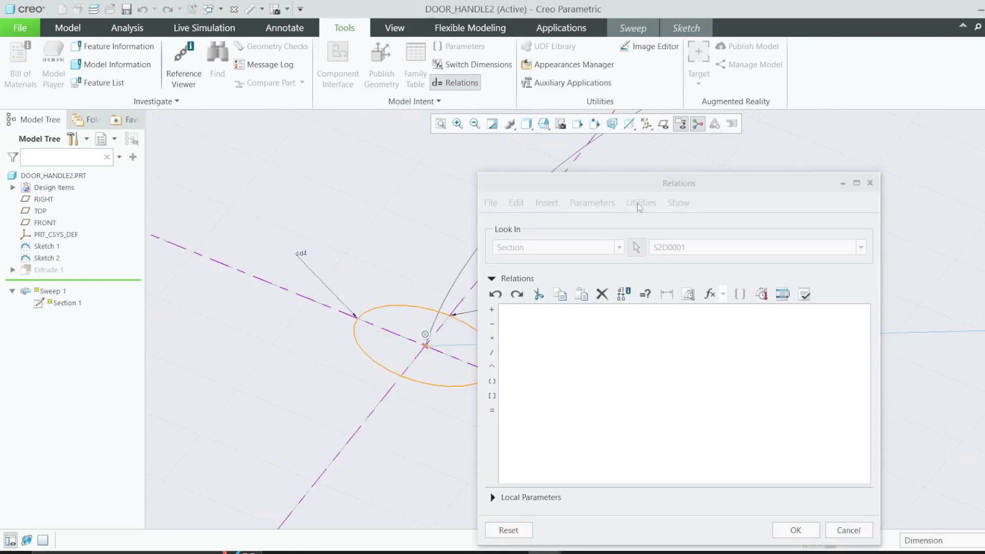
click(848, 530)
click(707, 388)
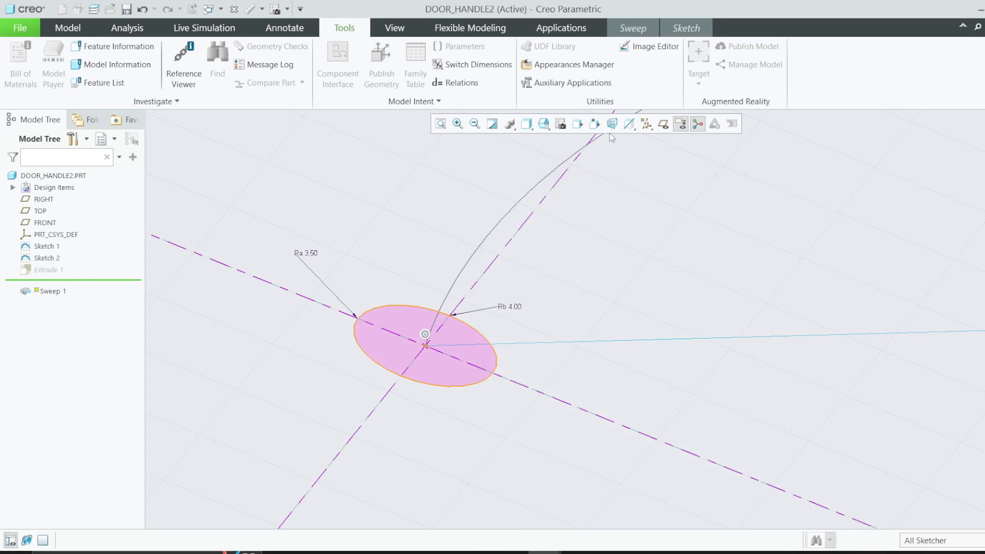
Orient the elliptical section sketch flat to the 2D sketching plane and enlarge it
scroll(458, 185, down, 2)
click(686, 28)
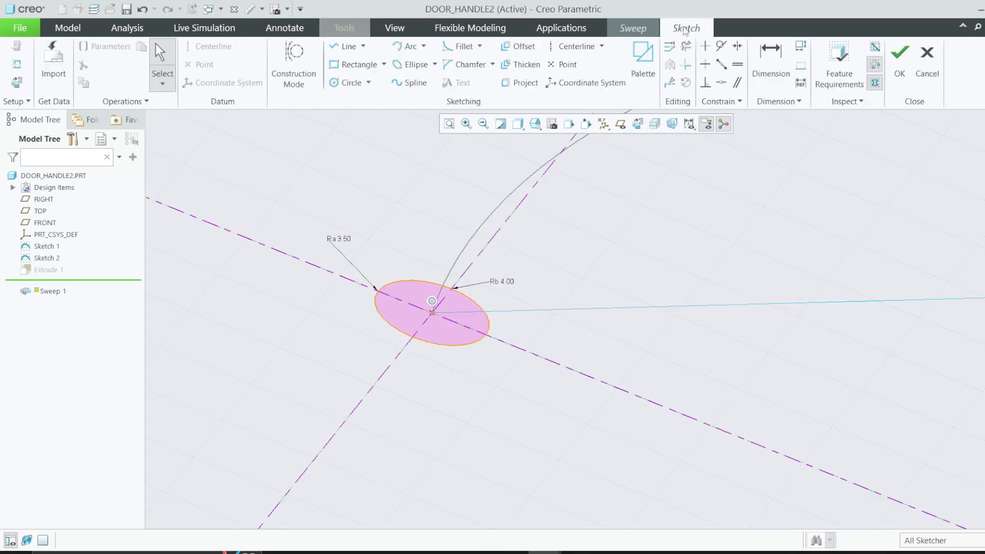
click(637, 124)
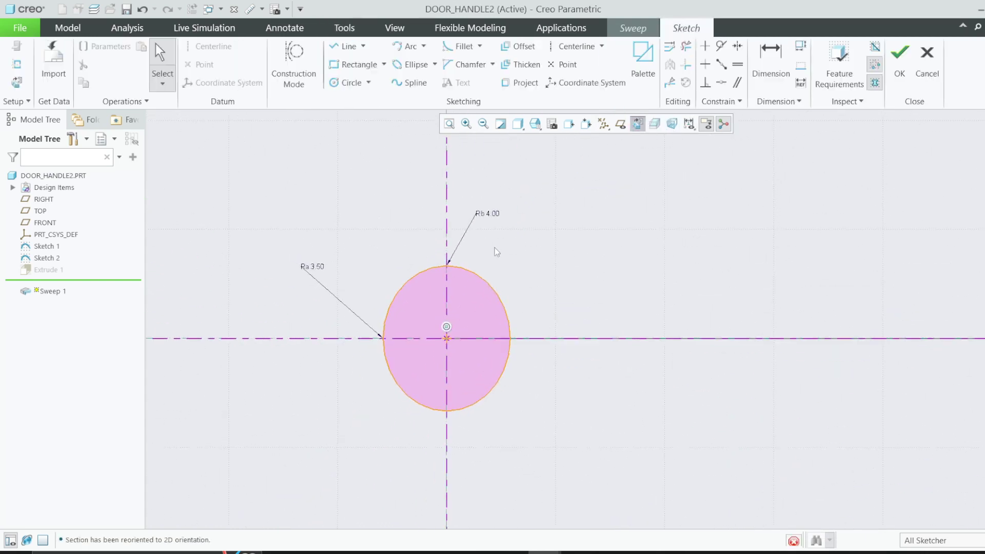
drag(277, 261, 348, 291)
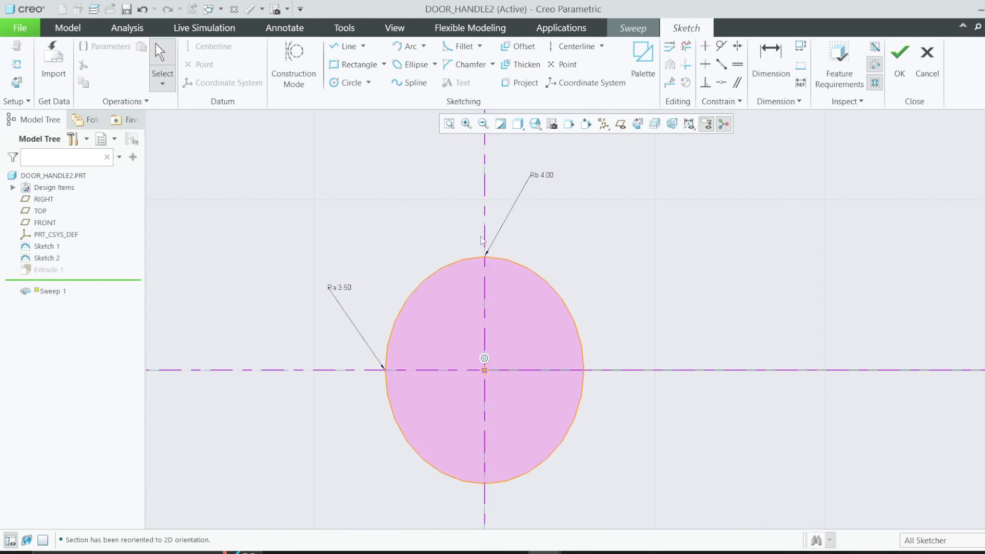
click(522, 212)
key(Escape)
Add the section relations "sd7 = 4 - 1.5*sin(trajpar*180)" and "sd4 = 3.5 - 1.75*sin(trajpar*180)", separated by a blank line
click(344, 34)
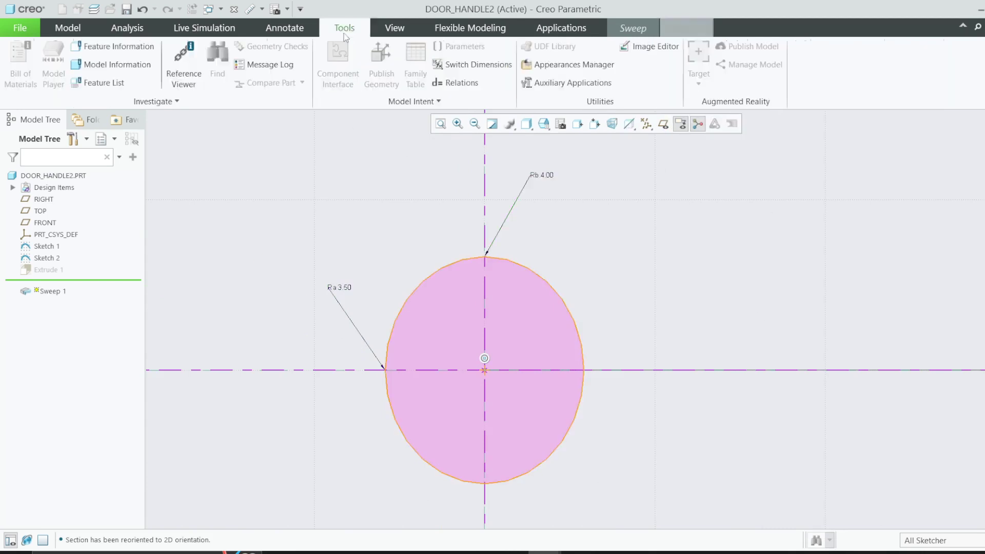
click(456, 82)
scroll(337, 227, up, 3)
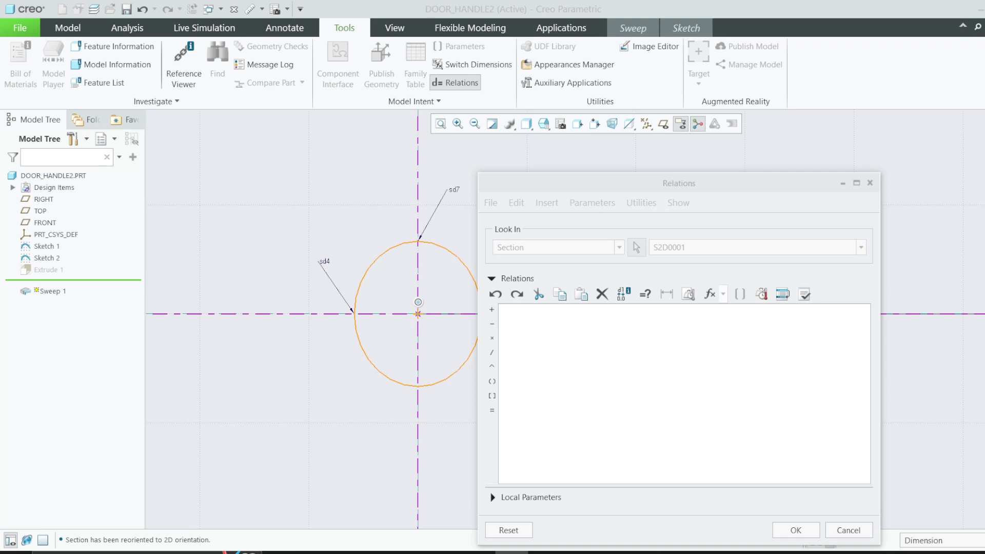
click(573, 338)
text(sd7 = 4 - 1.5 * sin ( trajpar * 180 ) sd4 = 3.5 - 1.75 * sin ( trajpar * 180 ))
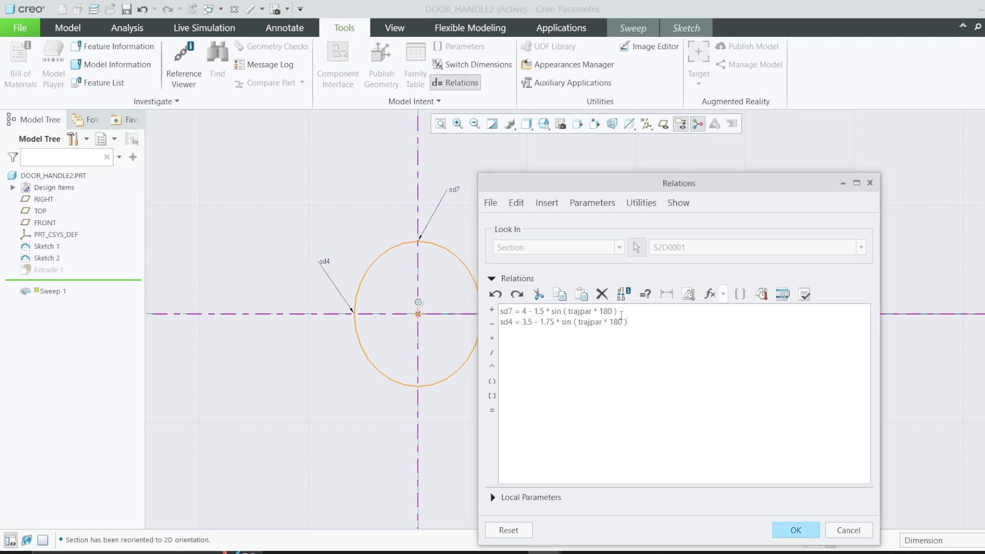
click(644, 314)
key(Return)
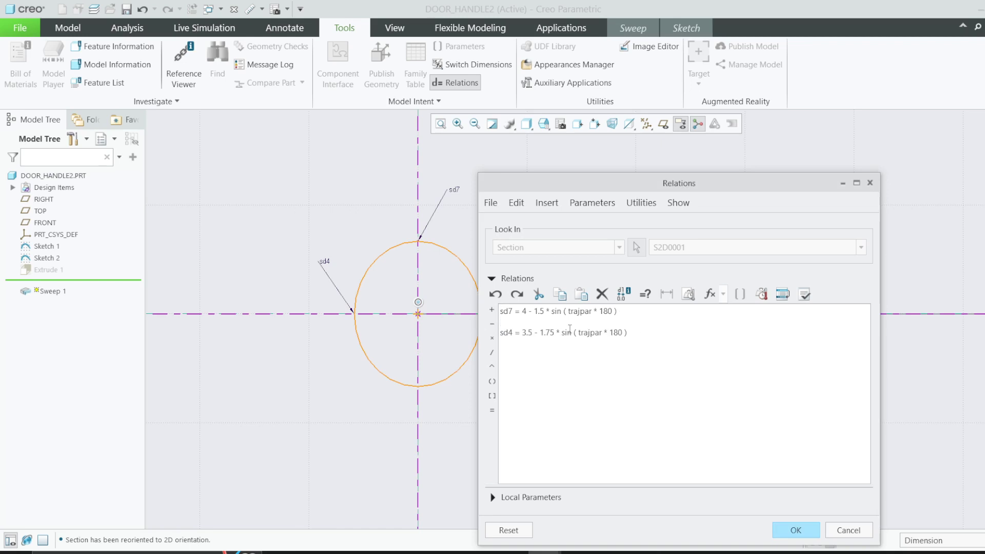
Append the comment "/* max to be 4 , min 2.5" to the sd7 relation
drag(497, 184, 567, 161)
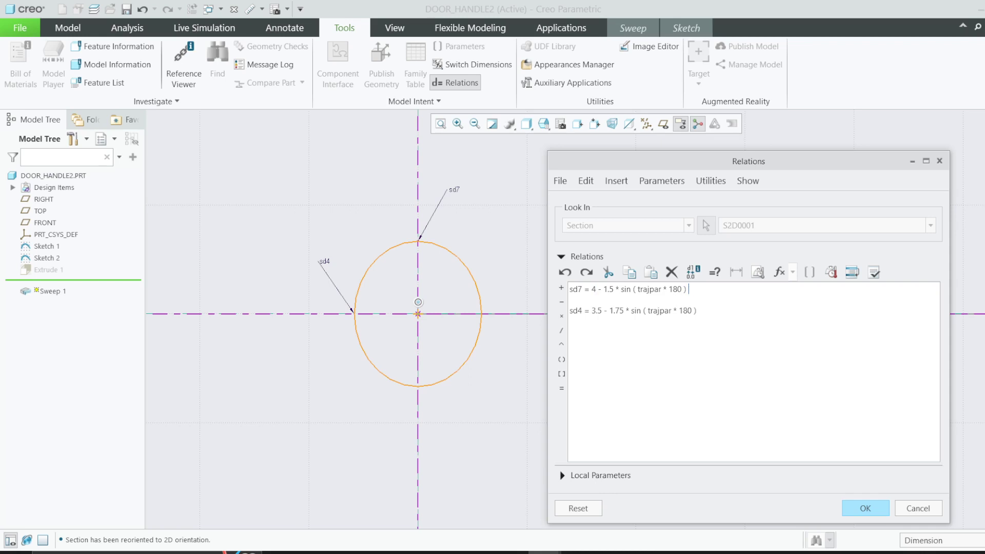
click(953, 553)
click(921, 482)
text(maxim)
key(BackSpace)
key(BackSpace)
text(to be 4 , min 2.)
Enlarge the relations window and highlight trajpar, the 1.5 coefficient and the 180 factor in the sd7 relation
double_click(658, 289)
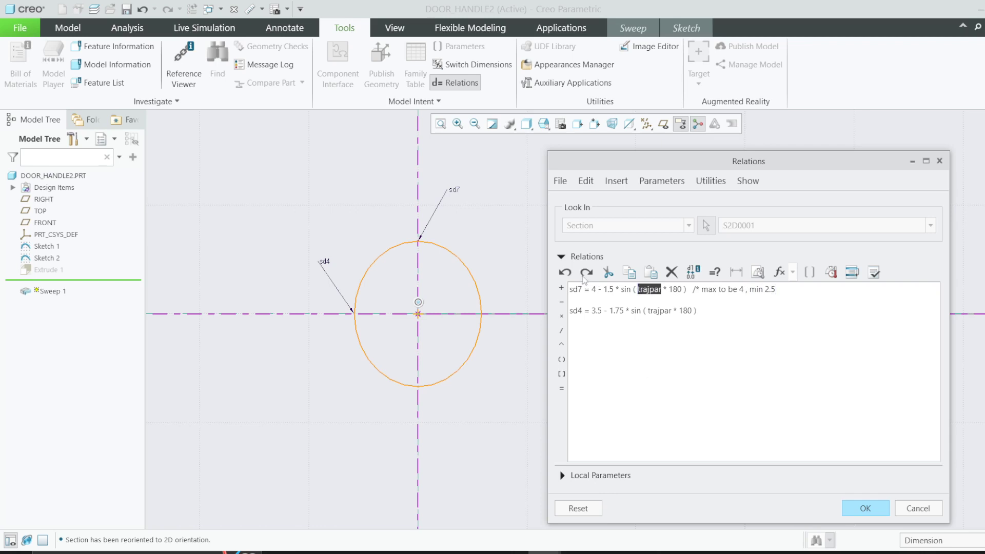
drag(548, 288, 399, 288)
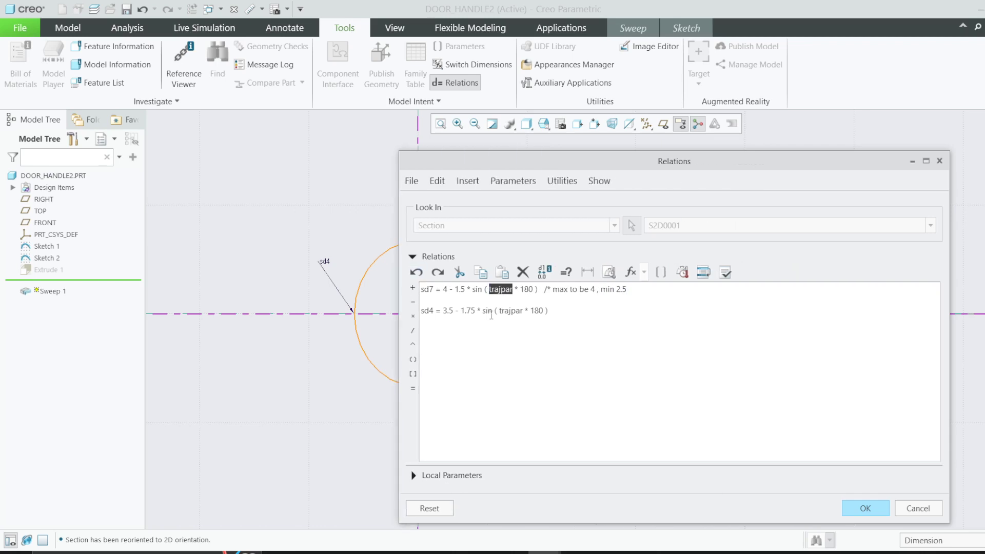
click(481, 330)
drag(455, 290, 464, 290)
drag(489, 289, 511, 290)
drag(520, 289, 533, 290)
Switch to Snipping Tool and draw a pair of axes with a half-sine arch beneath the door handle picture
click(711, 553)
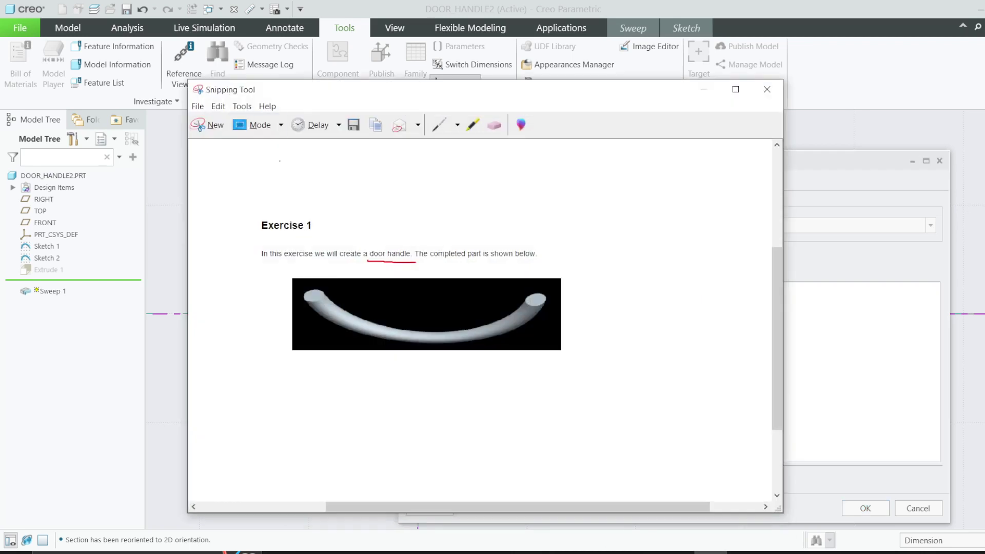
click(439, 125)
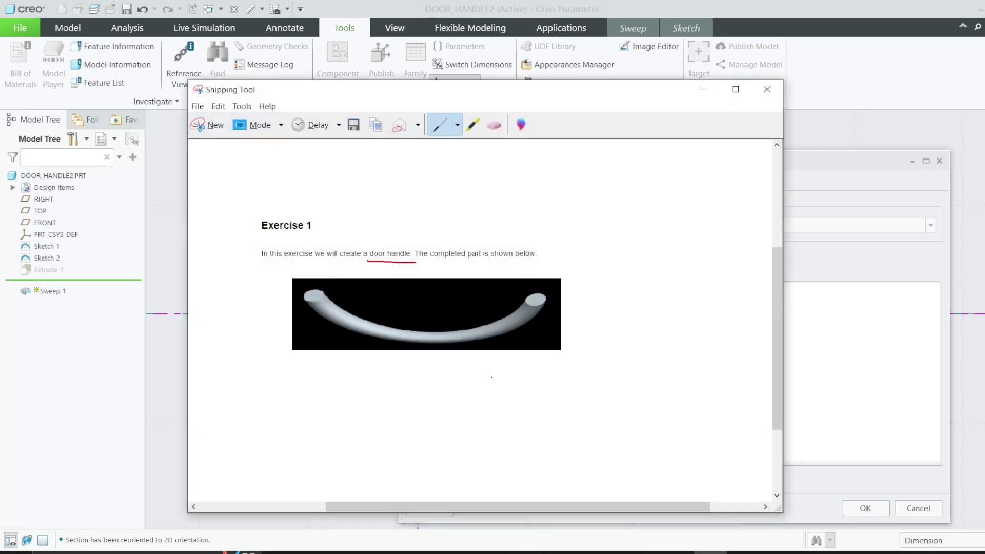
drag(436, 387, 444, 480)
drag(395, 458, 693, 457)
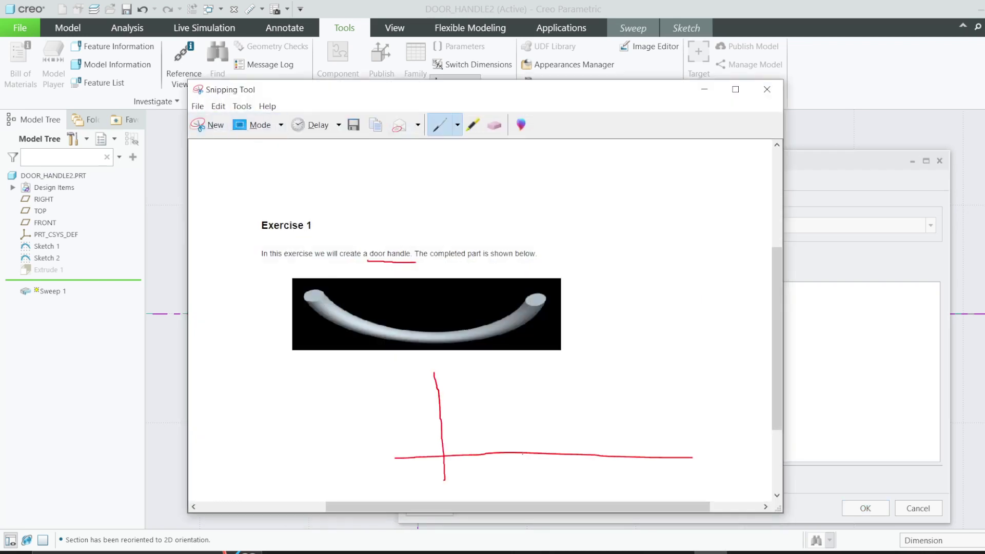
mouse_move(444, 455)
mouse_down()
mouse_move(467, 411)
mouse_move(506, 382)
mouse_move(568, 456)
mouse_up()
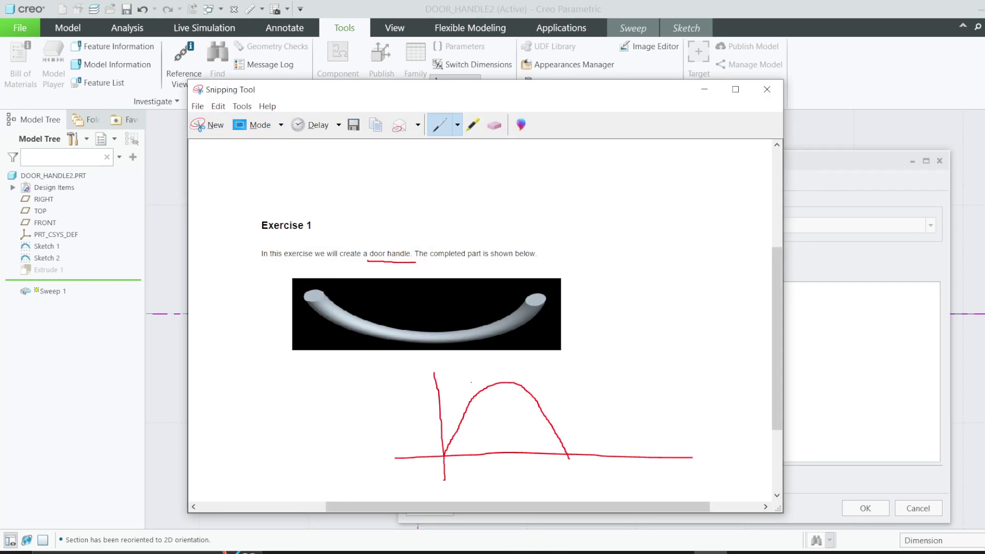
Mark the arch's peak with a horizontal line and a circled 1, erasing the stray mark, and circle the arch's zero end
drag(471, 382, 546, 383)
drag(508, 356, 540, 369)
click(495, 126)
click(513, 365)
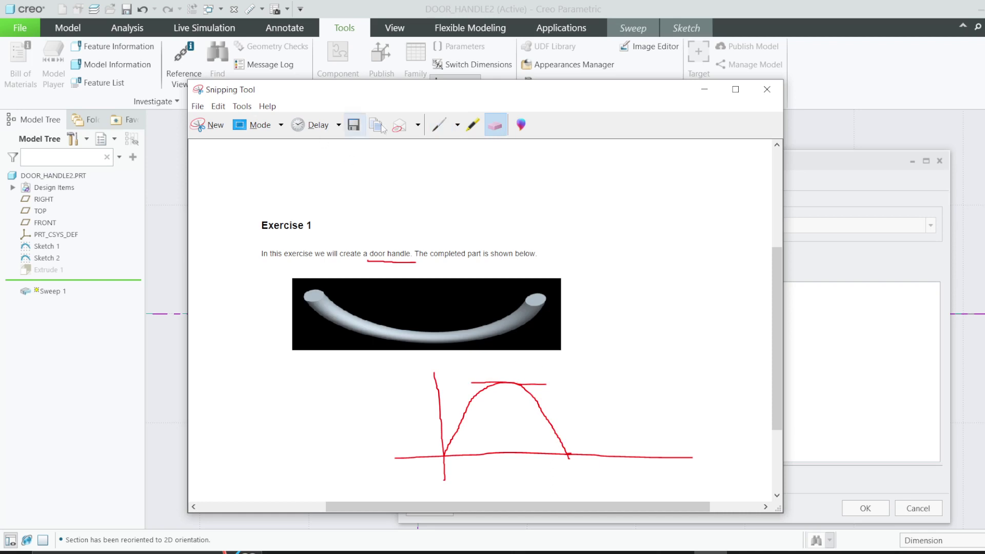
click(439, 125)
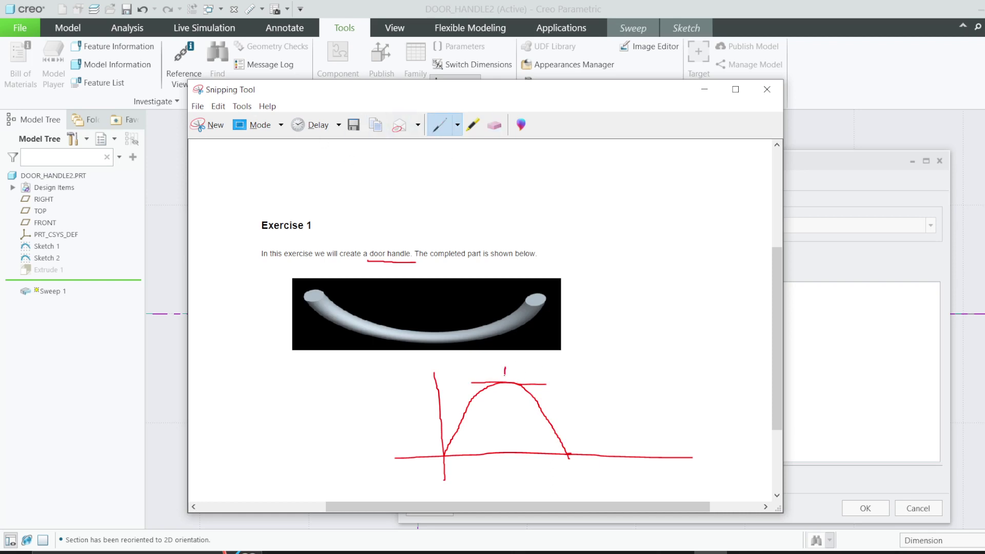
drag(583, 453, 574, 442)
mouse_move(517, 355)
mouse_down()
mouse_move(498, 380)
mouse_move(527, 362)
mouse_move(517, 352)
mouse_up()
Return to Creo Parametric, highlight "sin ( trajpar * 180 )" in the sd7 relation and accept the section relations
click(711, 92)
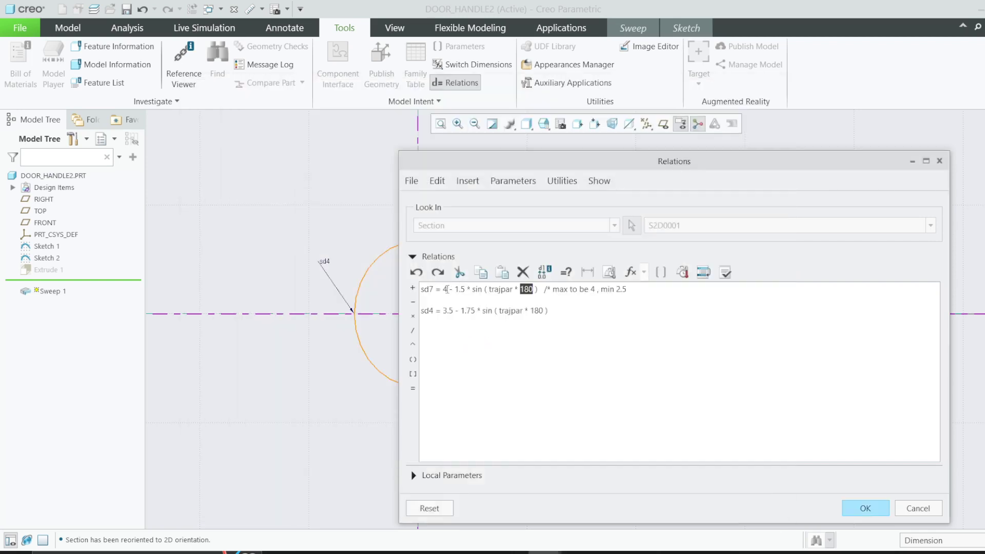
drag(470, 290, 540, 292)
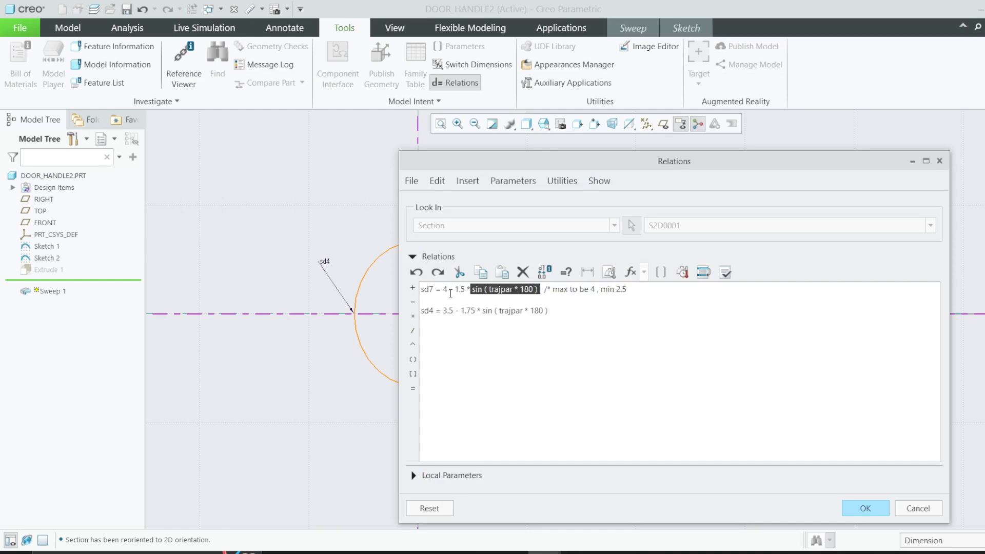
click(860, 506)
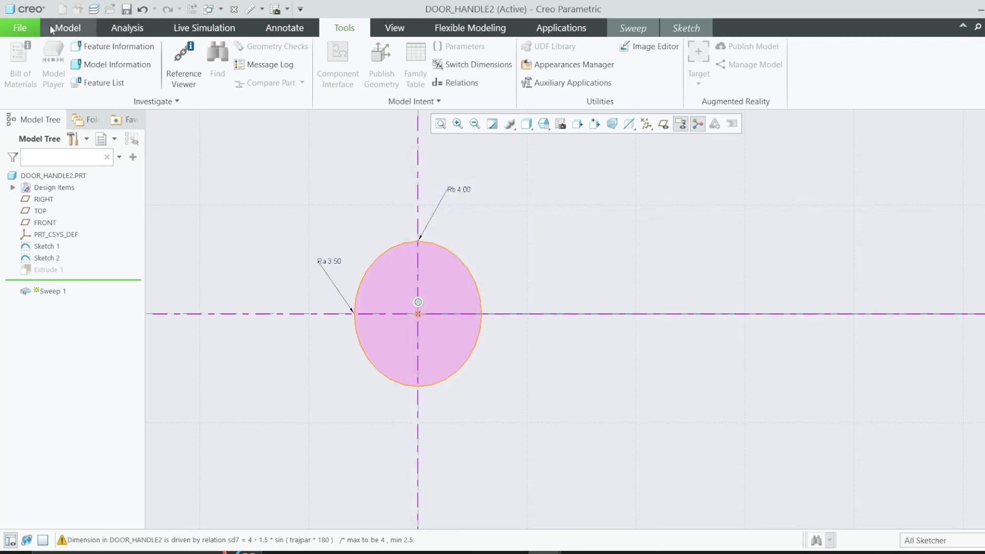
Finish the elliptical section sketch and inspect the variable-section sweep preview from another angle
click(678, 34)
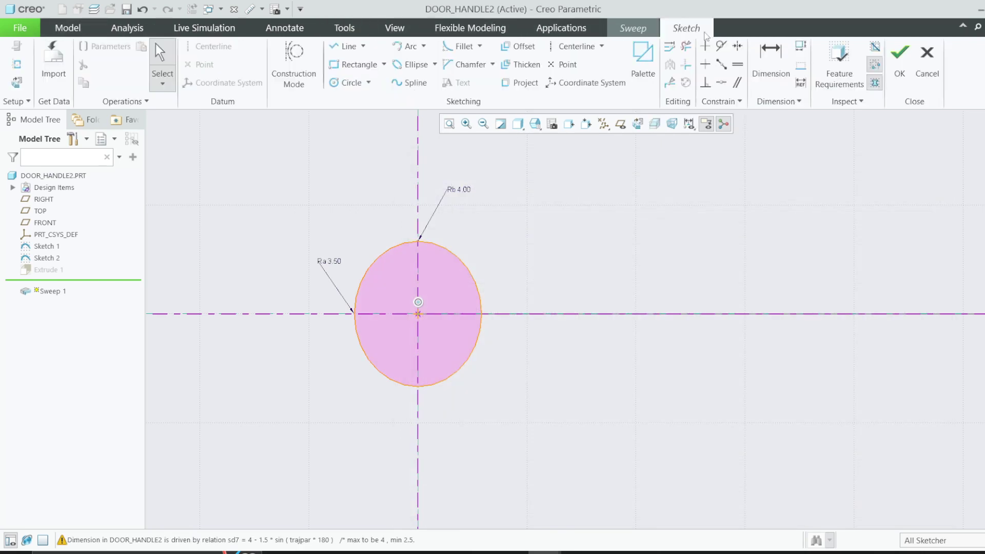
click(899, 57)
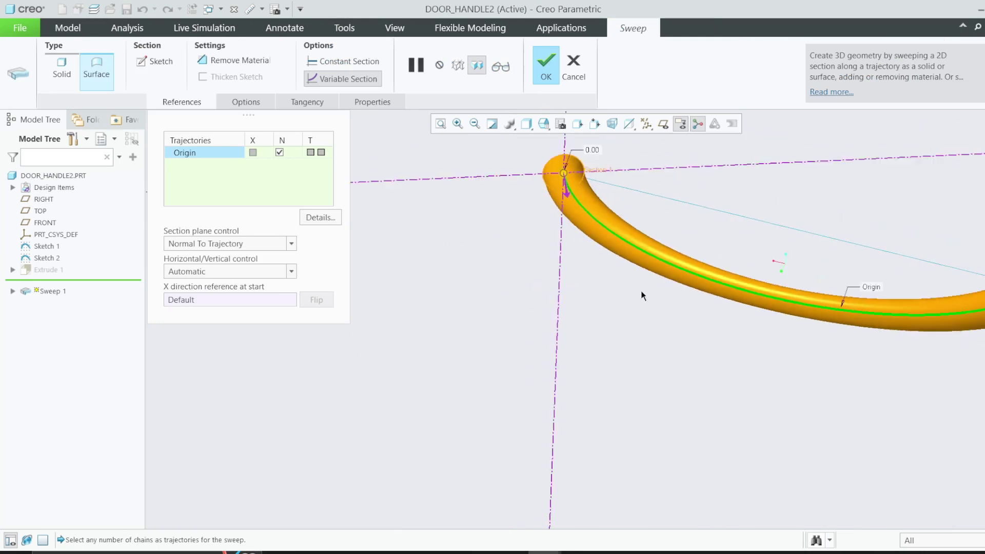
mouse_move(693, 275)
middle_down()
mouse_move(696, 205)
mouse_move(739, 206)
middle_up()
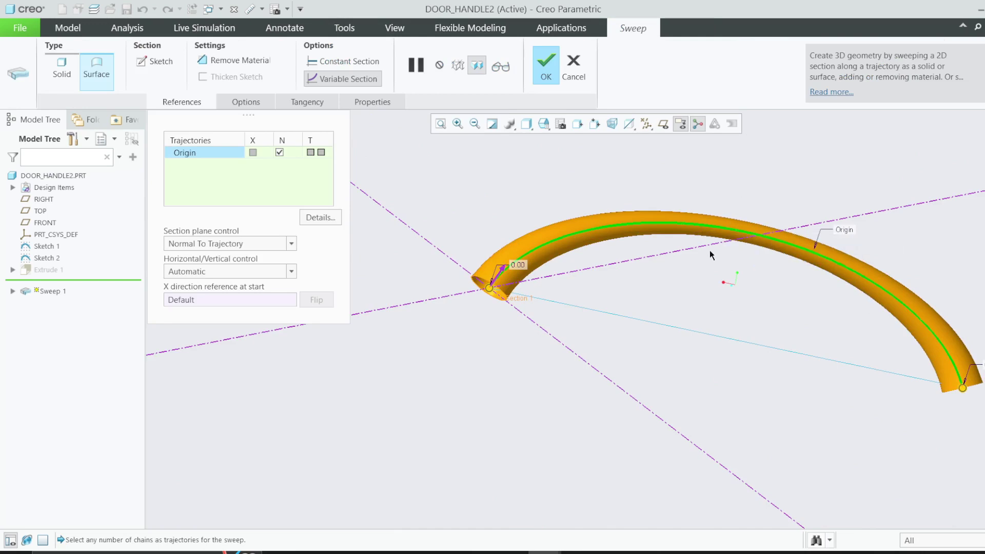
In Snipping Tool, annotate the handle picture to link its middle to the curve's peak and its ends to the zero points, and return to Creo
click(710, 552)
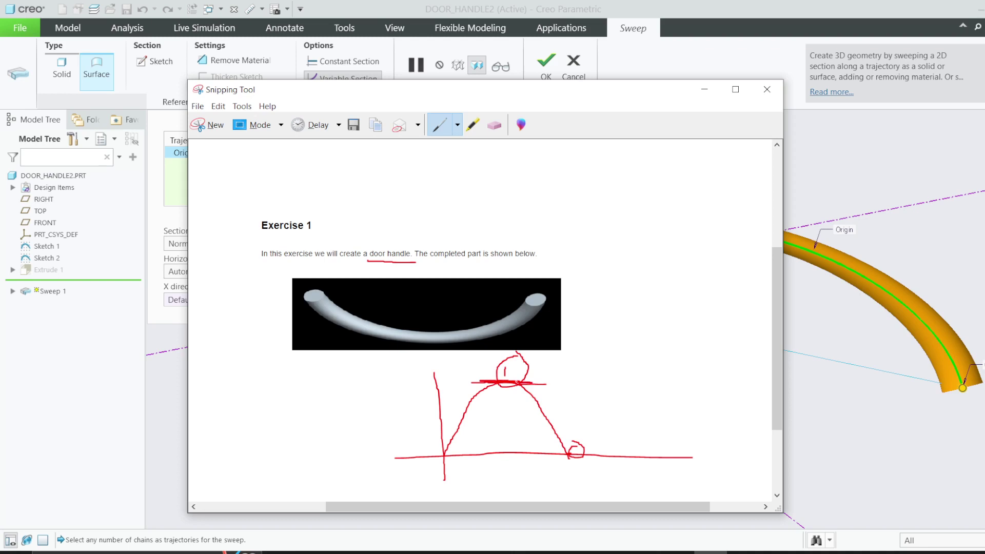
mouse_move(435, 314)
mouse_down()
mouse_move(442, 369)
mouse_move(487, 362)
mouse_move(502, 373)
mouse_up()
drag(501, 343, 502, 377)
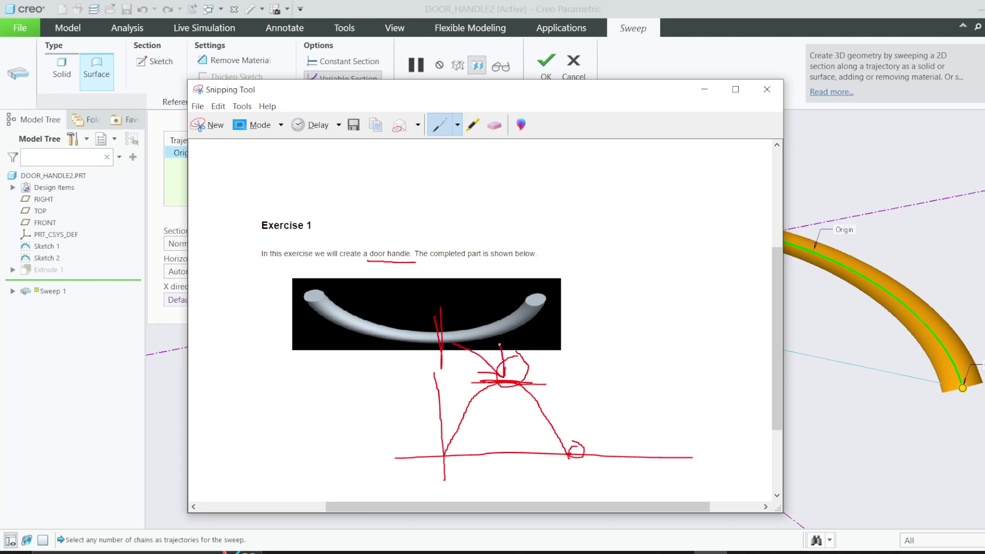
drag(457, 324, 497, 316)
mouse_move(542, 290)
mouse_down()
mouse_move(547, 315)
mouse_move(544, 291)
mouse_up()
drag(305, 283, 330, 296)
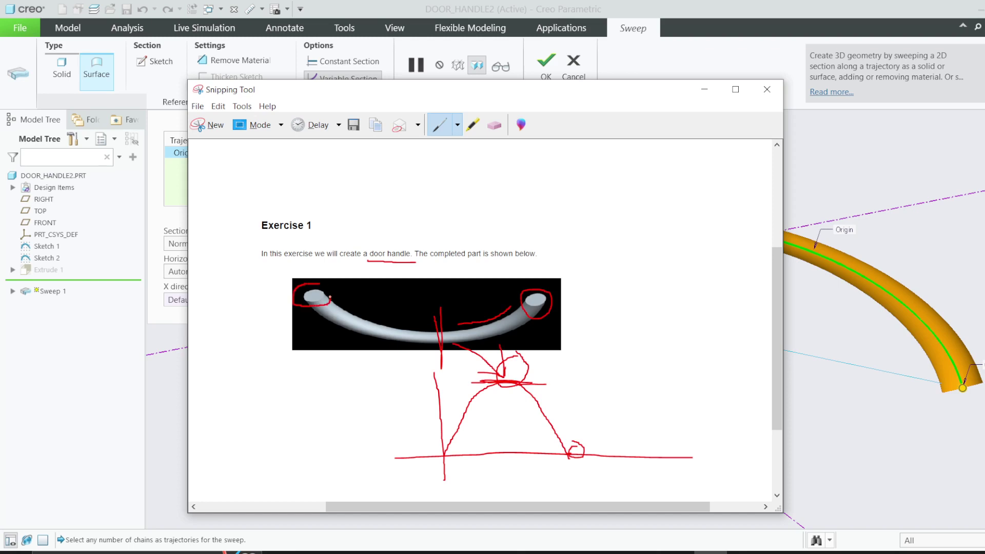
mouse_move(574, 460)
mouse_down()
mouse_move(597, 449)
mouse_move(543, 459)
mouse_move(590, 451)
mouse_up()
mouse_move(474, 455)
mouse_down()
mouse_move(423, 452)
mouse_move(324, 315)
mouse_move(339, 334)
mouse_move(337, 355)
mouse_up()
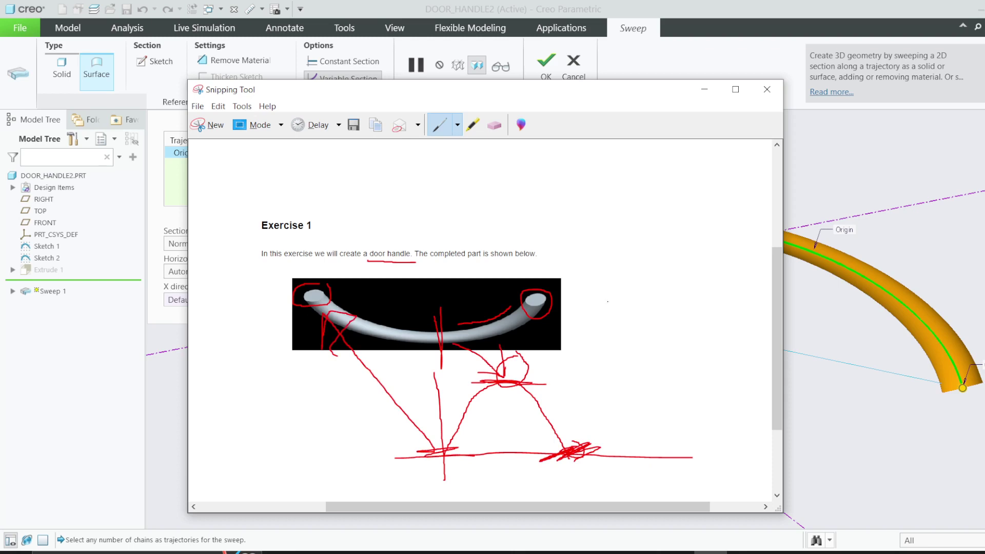
click(704, 92)
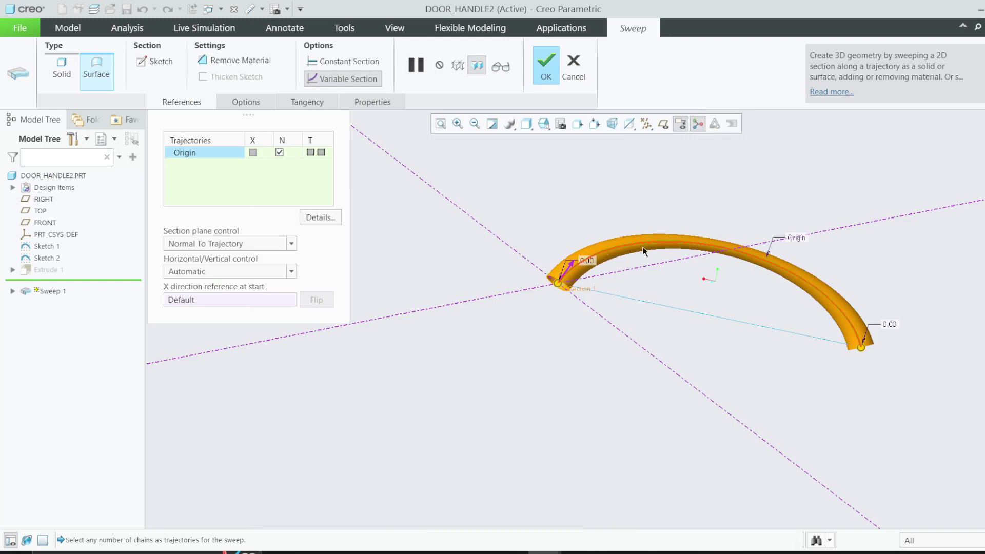
Complete the surface sweep of the handle and turn on the display of datum planes
click(545, 76)
scroll(479, 246, down, 2)
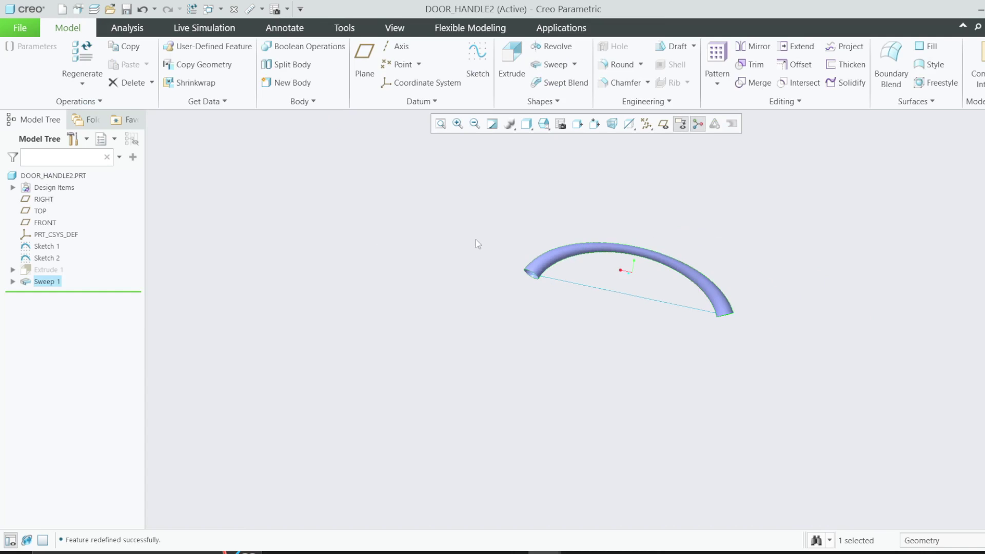
click(663, 123)
middle_drag(618, 183, 509, 246)
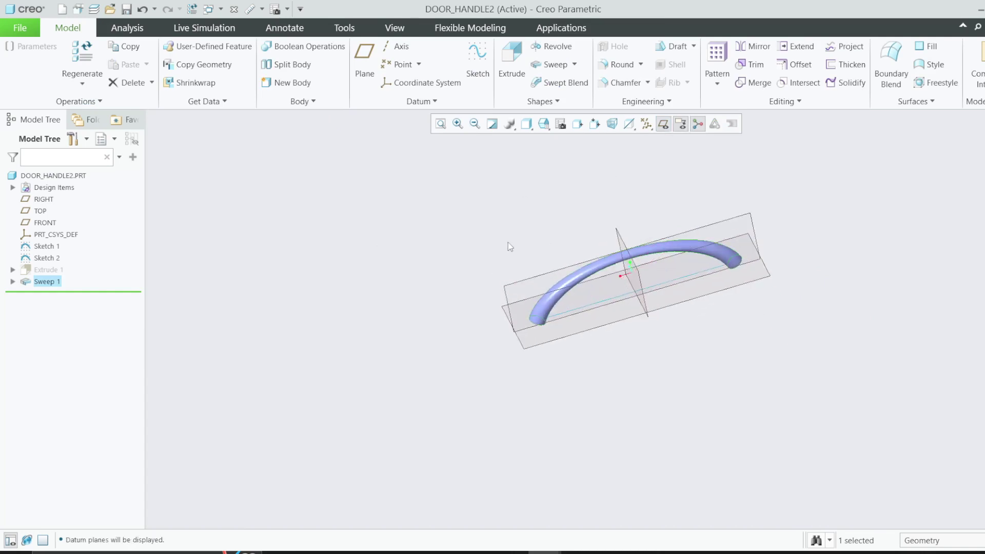
Show the hidden flat surface Extrude 1 beneath the handle
click(35, 271)
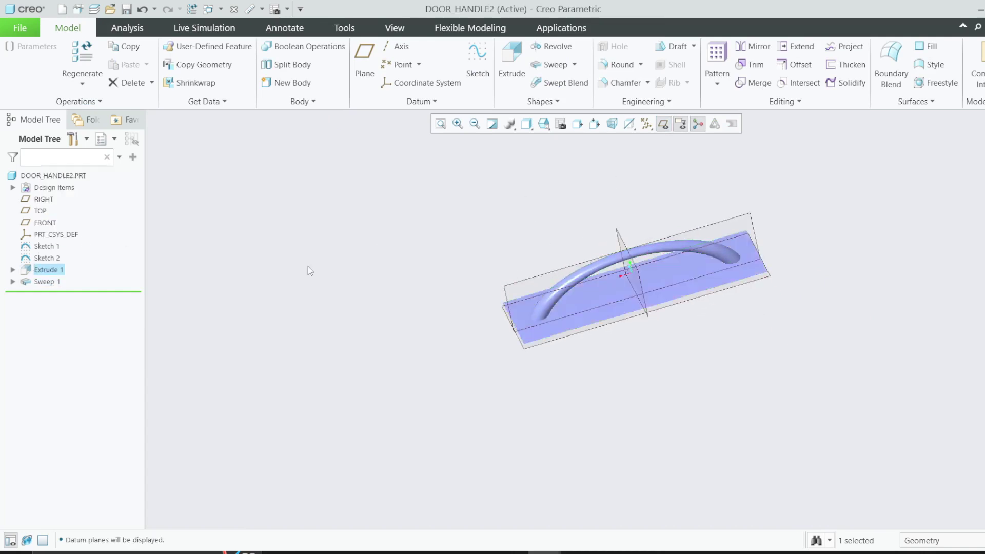
scroll(470, 337, up, 2)
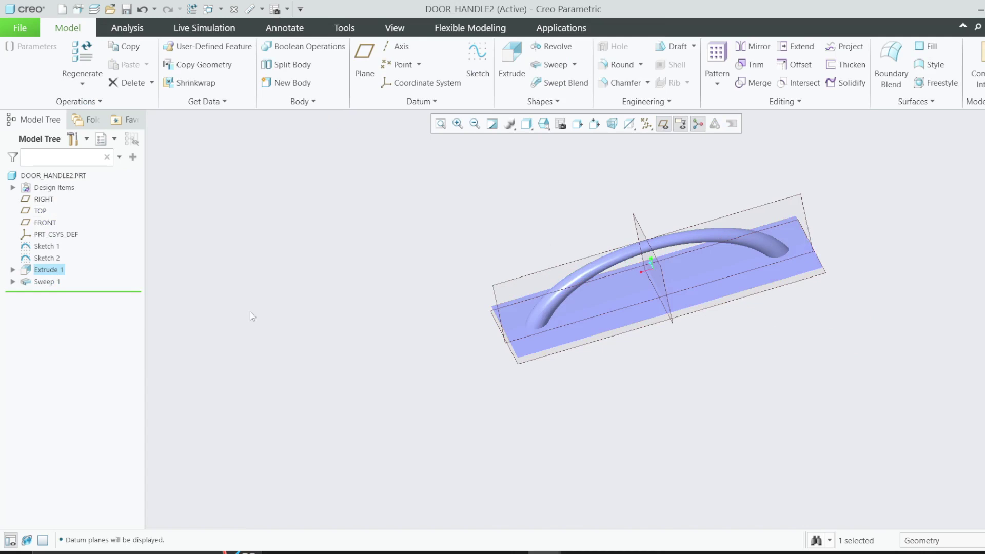
middle_drag(661, 259, 613, 189)
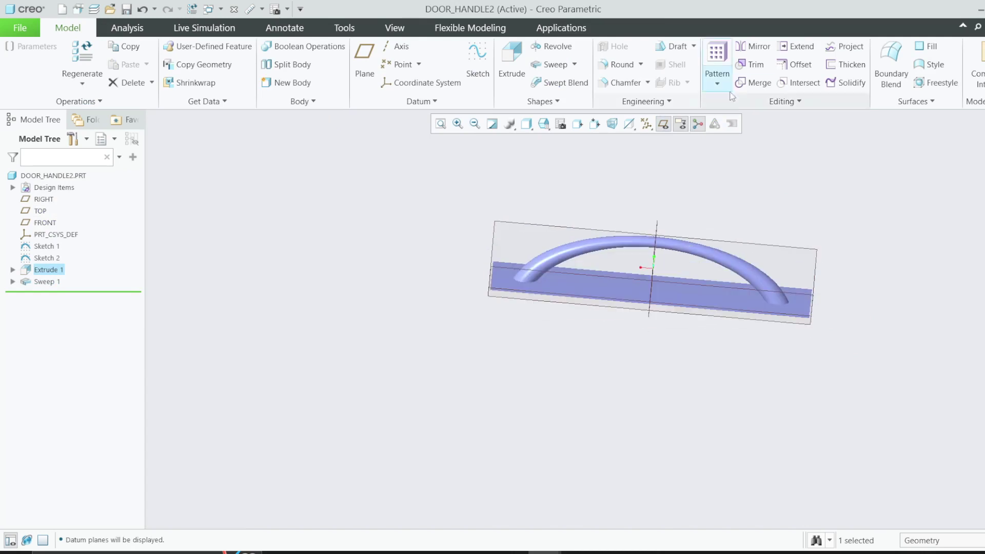
Merge the swept handle quilt with the flat extruded quilt, flipping the first quilt's side to keep the handle above the flat surface
click(752, 82)
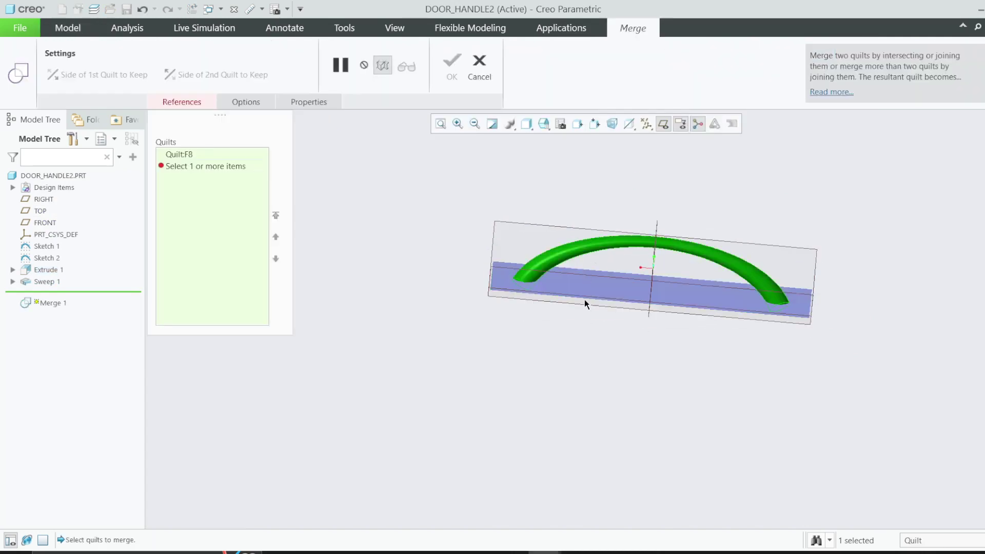
scroll(596, 278, down, 3)
click(573, 315)
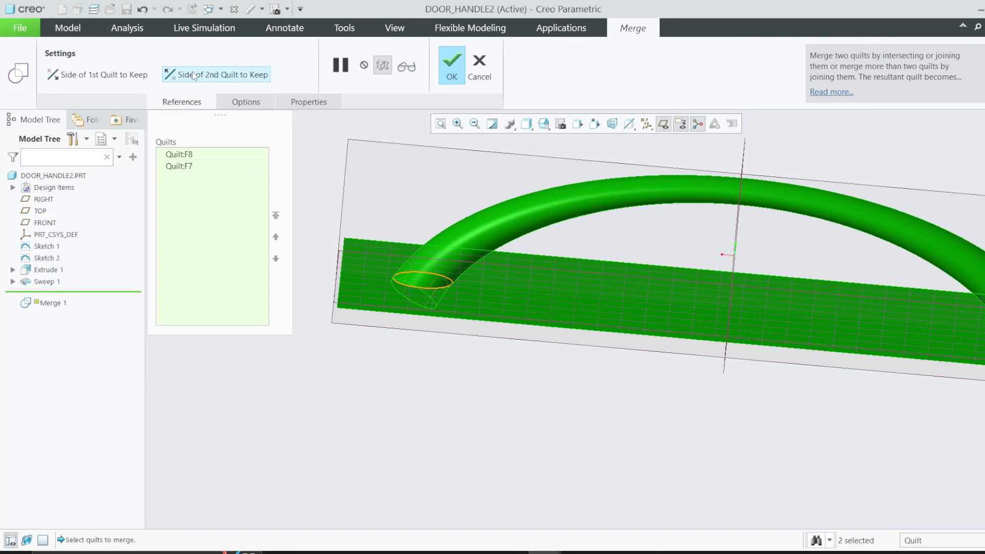
middle_drag(361, 208, 481, 248)
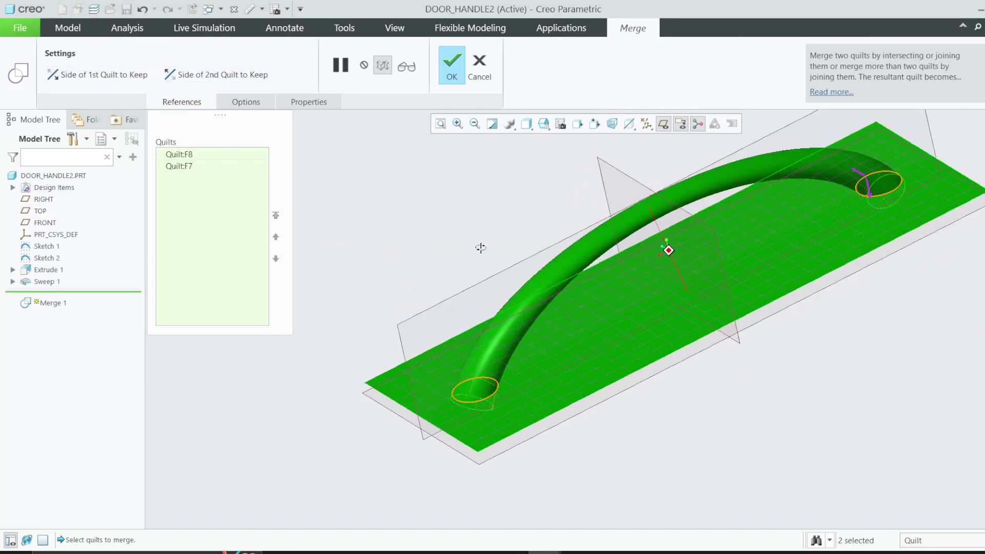
click(97, 74)
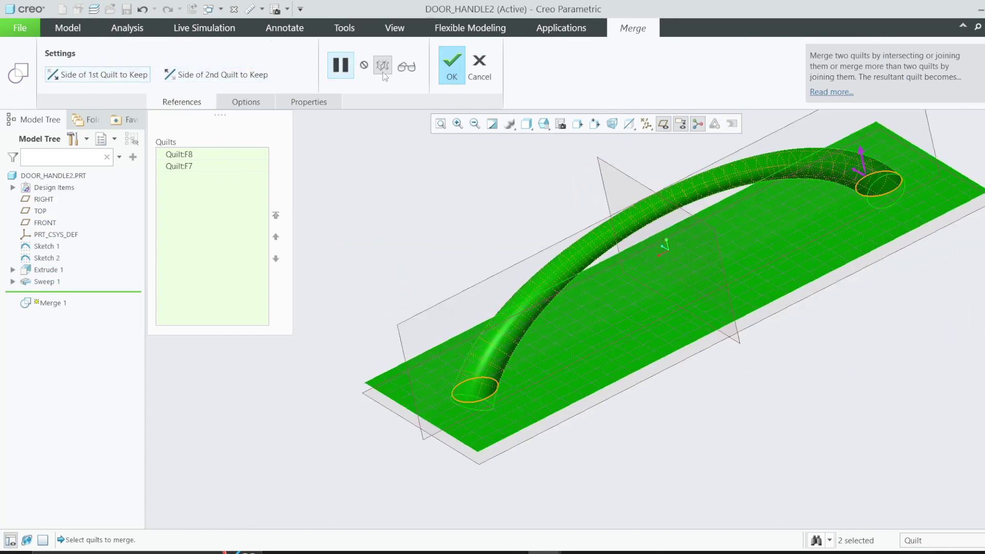
click(451, 65)
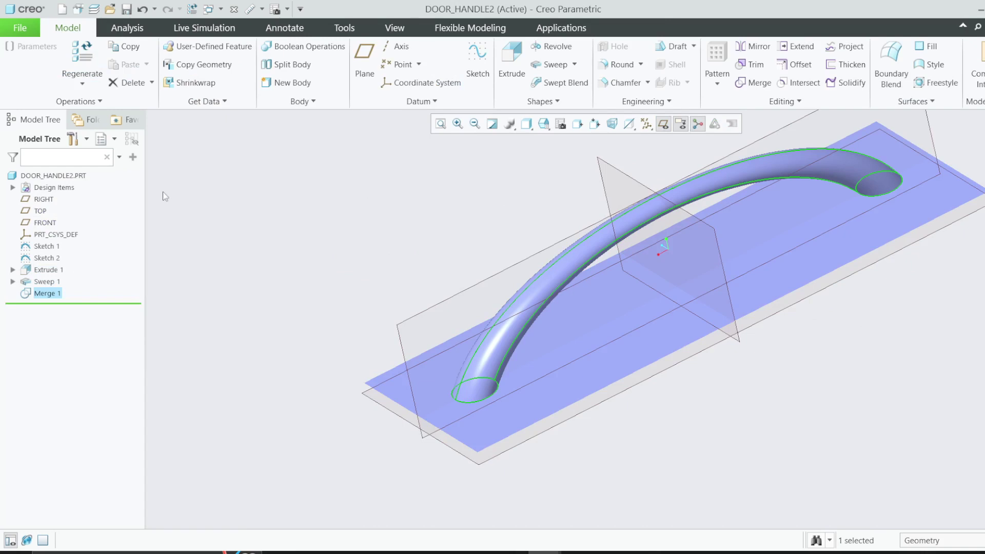
Redefine Merge 1 with the first quilt's kept side flipped to the portion beneath the flat surface
right_click(54, 294)
click(81, 236)
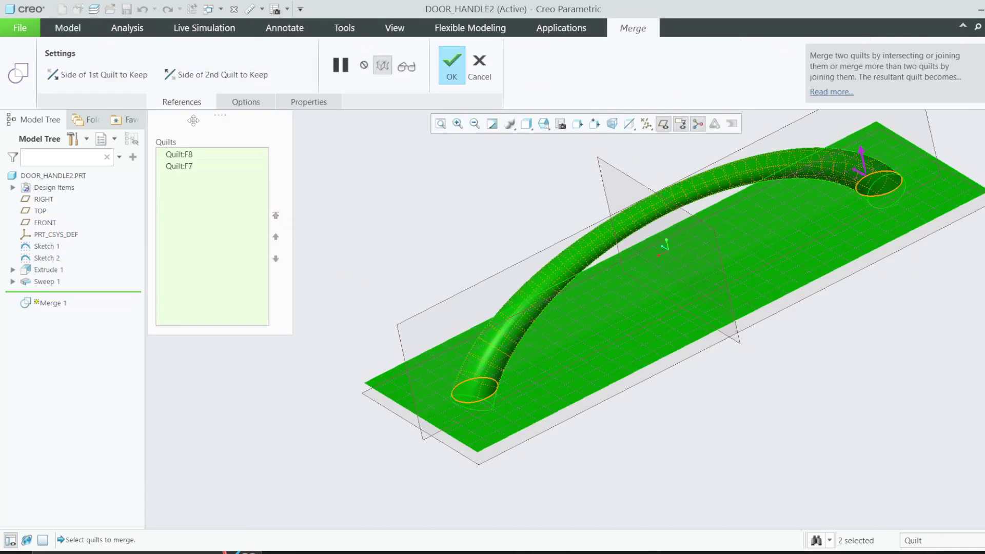
click(104, 77)
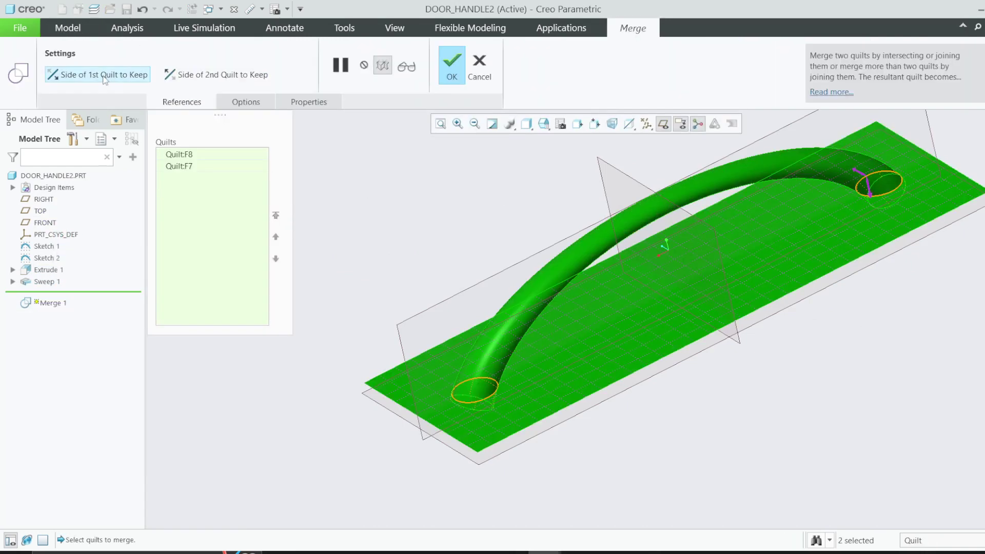
scroll(487, 390, up, 3)
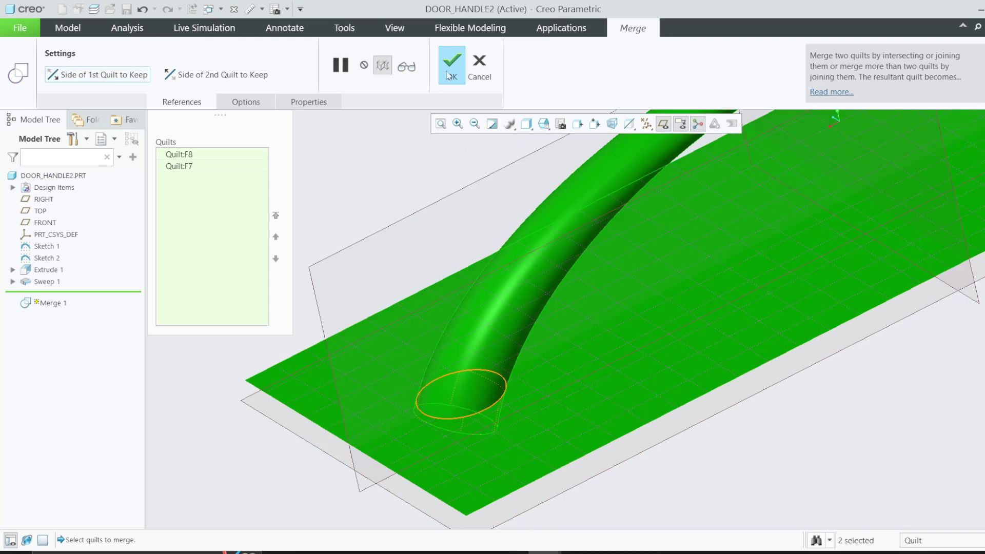
click(449, 76)
Redefine Merge 1 to keep the handle above the flat surface with only the flat portions capping its ends, and hide the datum planes
right_click(48, 293)
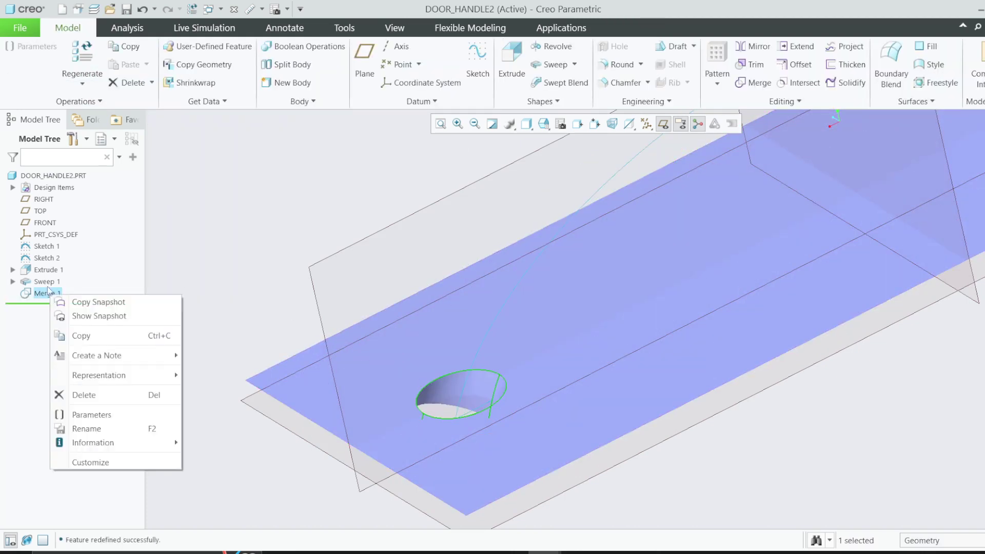
click(66, 241)
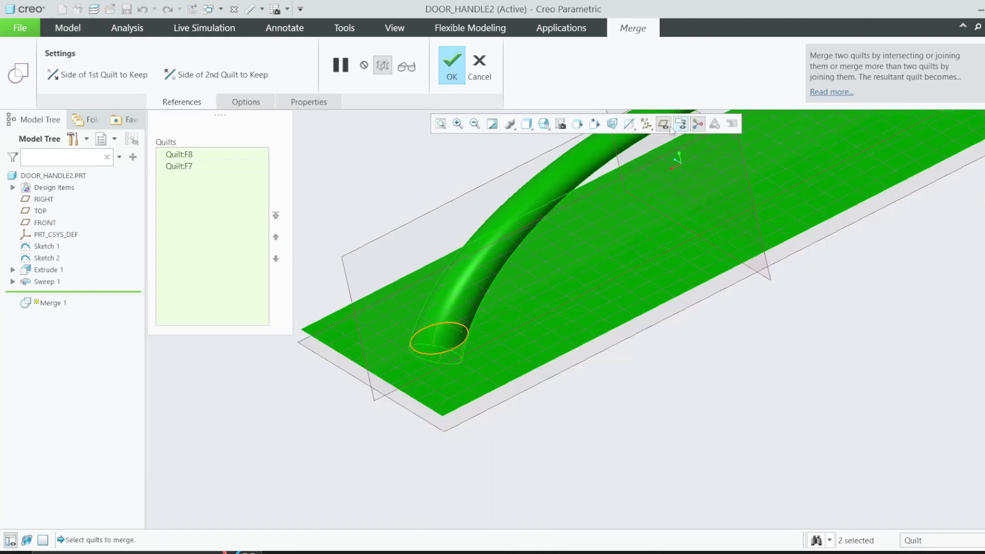
click(669, 127)
middle_drag(662, 138, 444, 310)
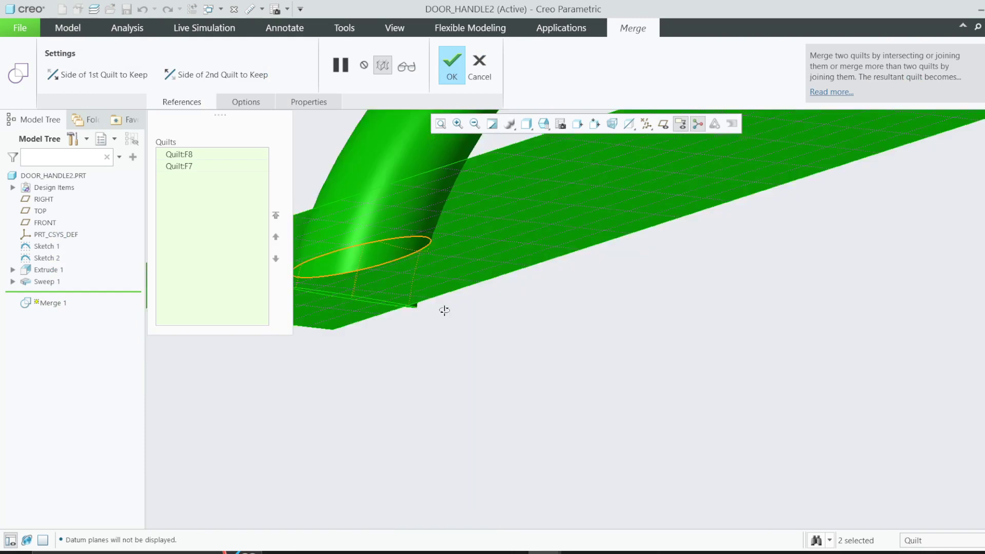
scroll(444, 310, down, 5)
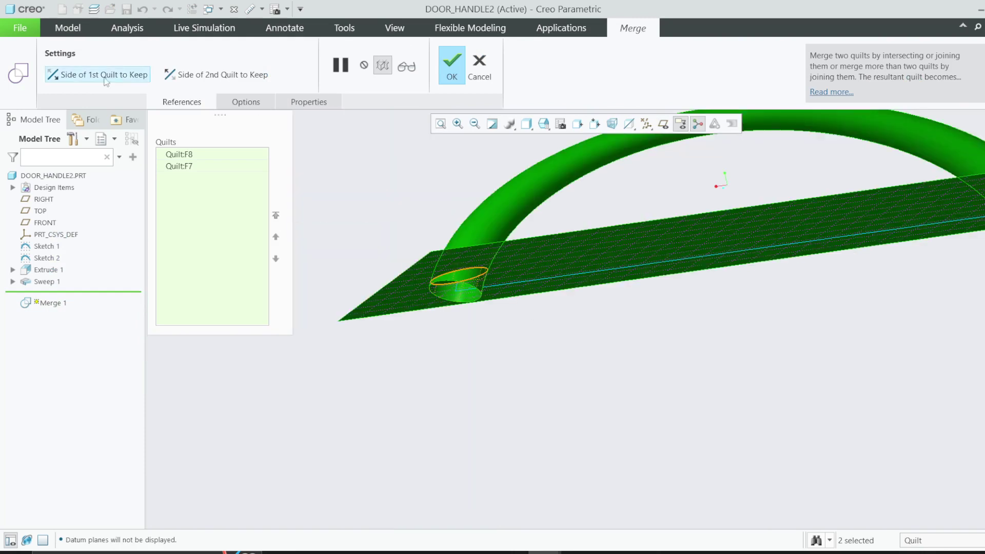
click(105, 79)
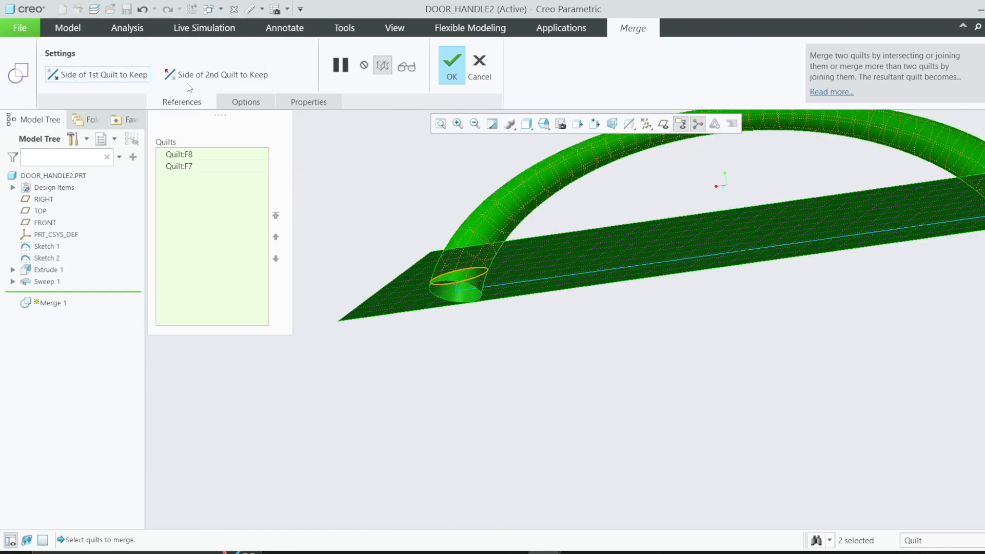
click(452, 70)
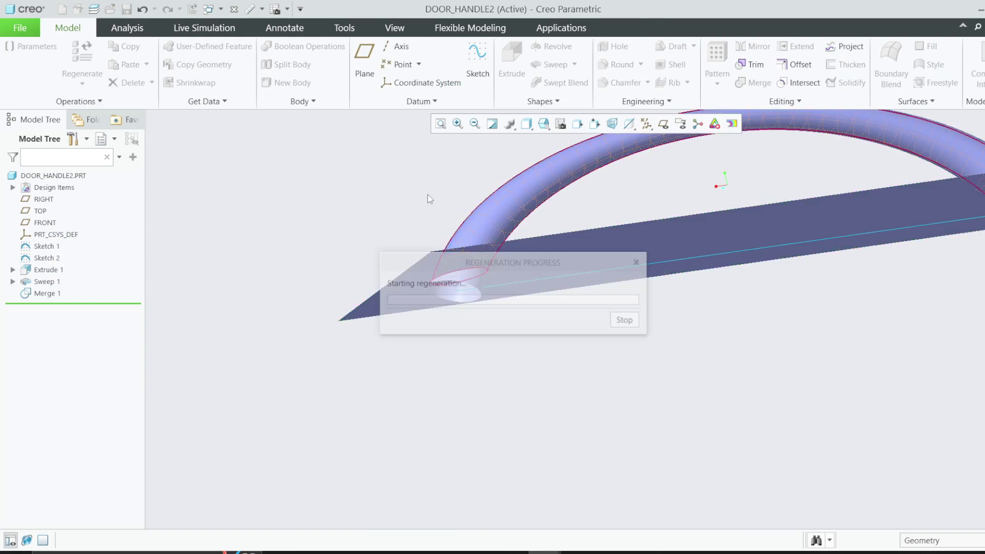
middle_drag(430, 199, 513, 213)
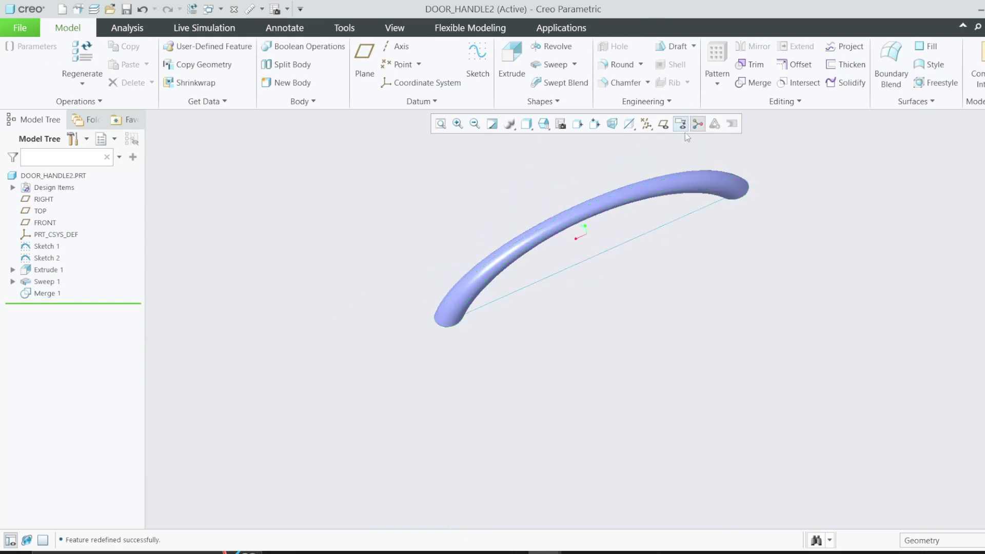
click(846, 82)
click(682, 192)
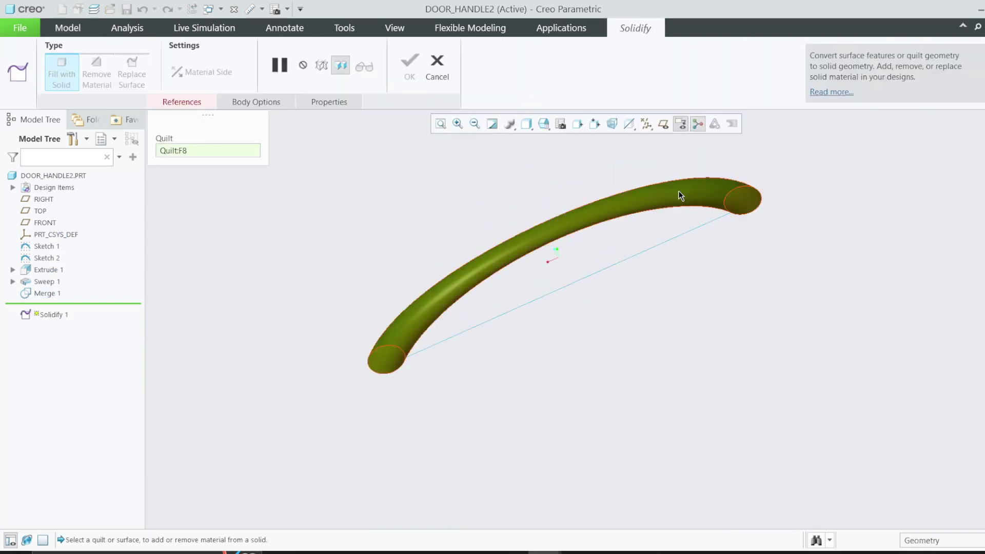
click(437, 65)
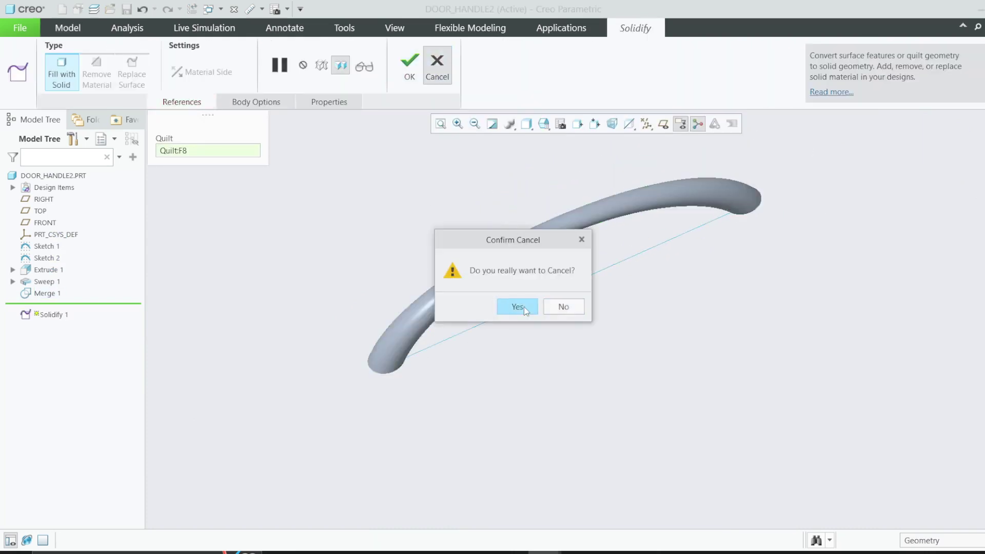
click(518, 307)
middle_drag(519, 334, 493, 246)
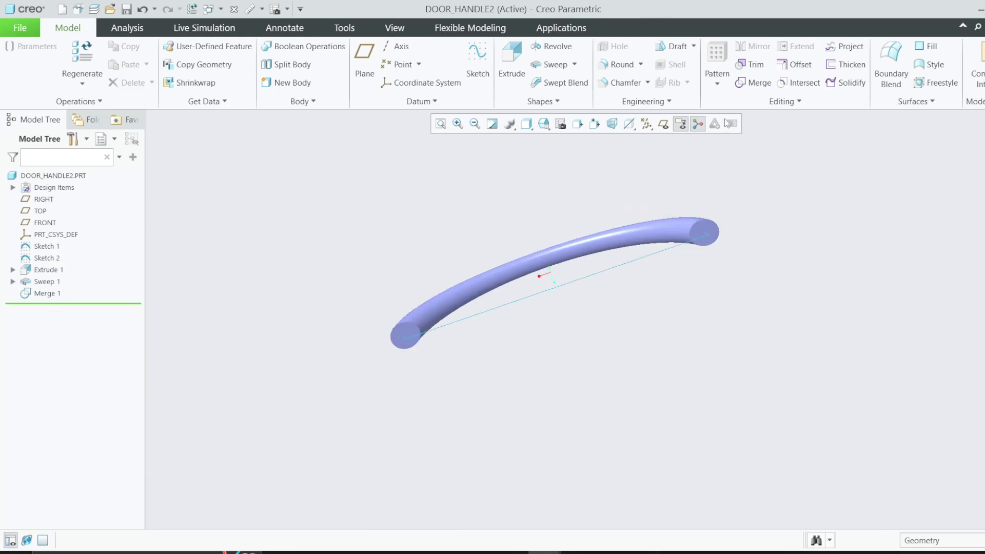
click(752, 82)
scroll(581, 221, down, 3)
click(806, 273)
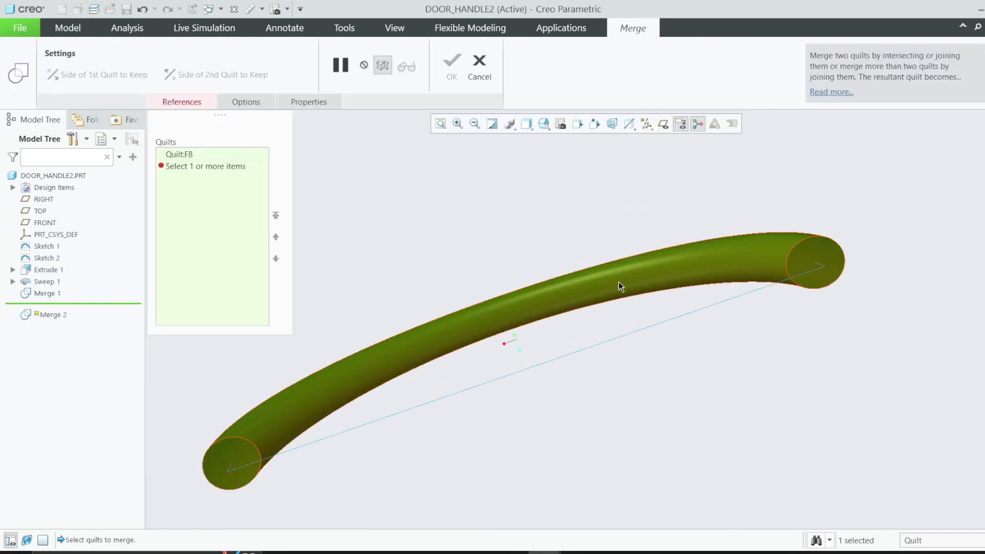
scroll(619, 287, up, 3)
click(479, 66)
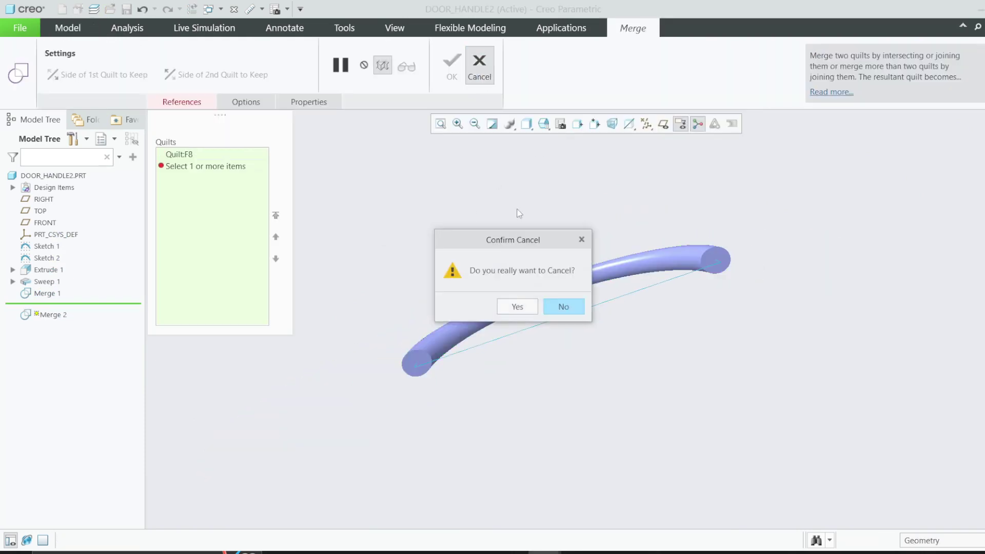
click(519, 307)
Solidify the closed merged handle quilt by filling it with solid material
click(843, 82)
click(694, 248)
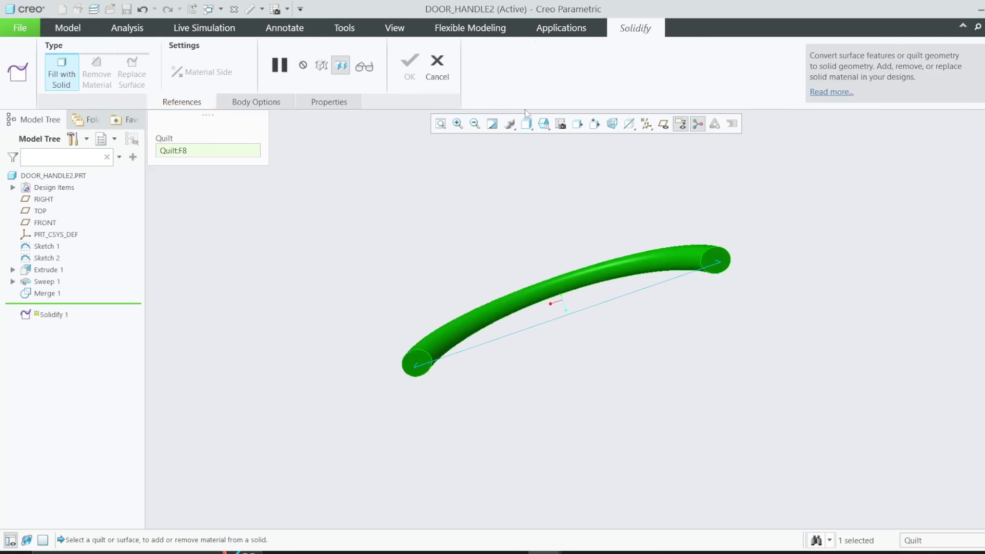
click(412, 72)
middle_drag(575, 241, 670, 253)
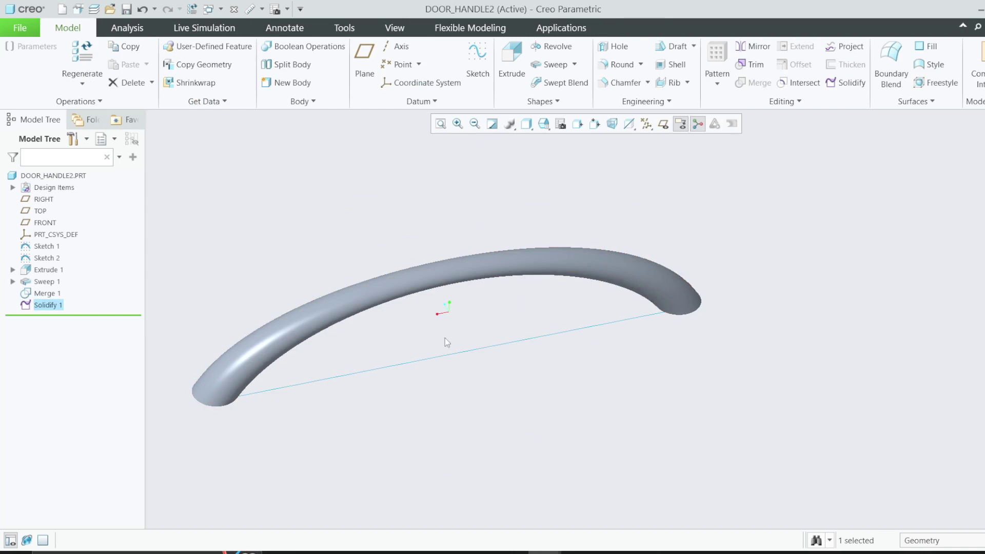
mouse_move(421, 314)
middle_down()
mouse_move(417, 290)
mouse_move(453, 209)
mouse_move(482, 266)
mouse_move(442, 293)
mouse_move(505, 283)
mouse_move(488, 286)
middle_up()
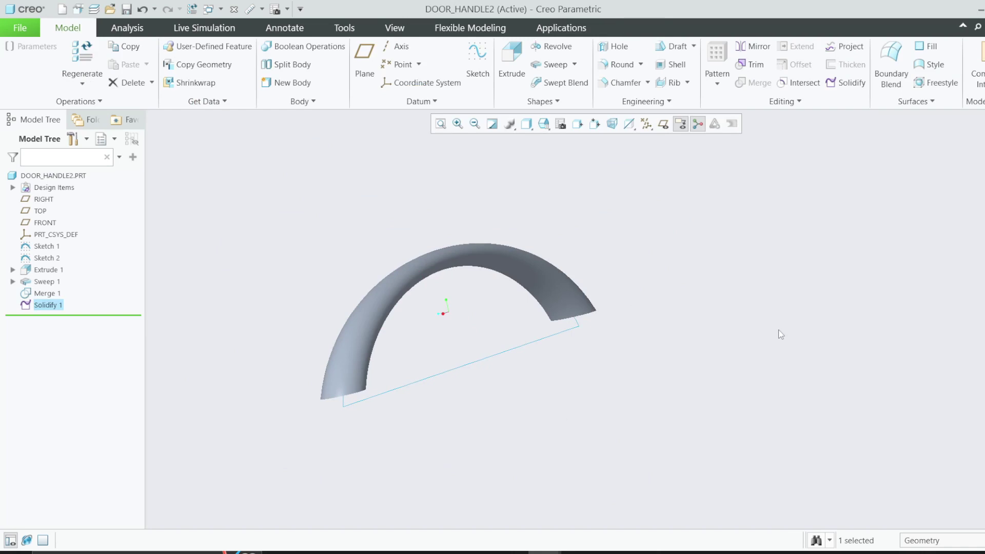